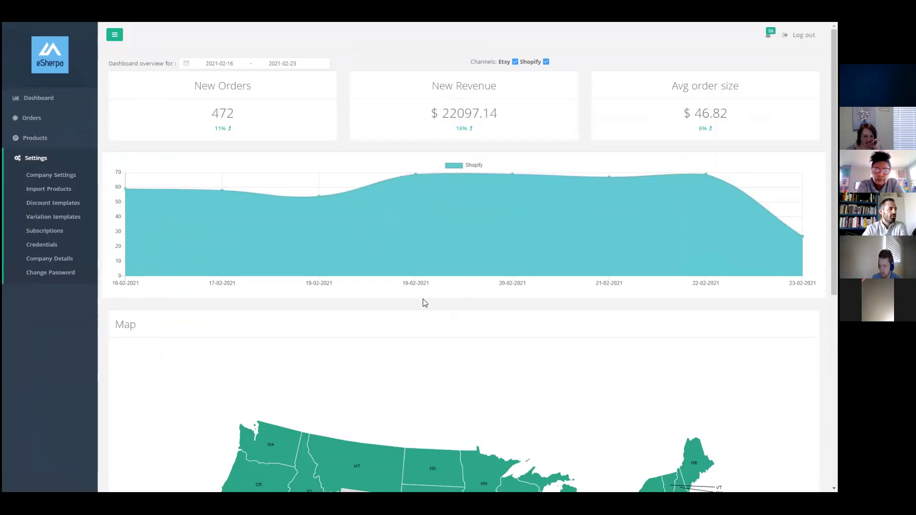
# Step: Filter the dashboard overview to the Shopify channel alone, and switch it to show only the Etsy channel
pyautogui.click(22, 159)
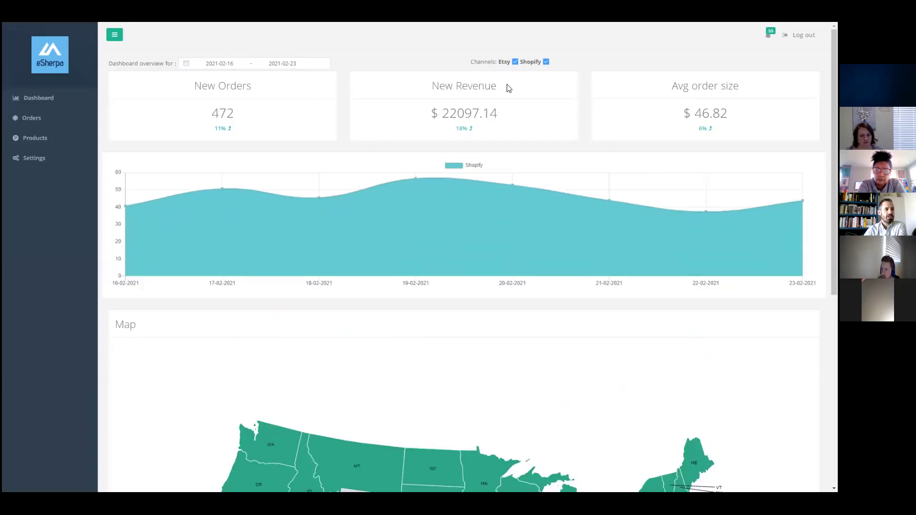
pyautogui.click(515, 62)
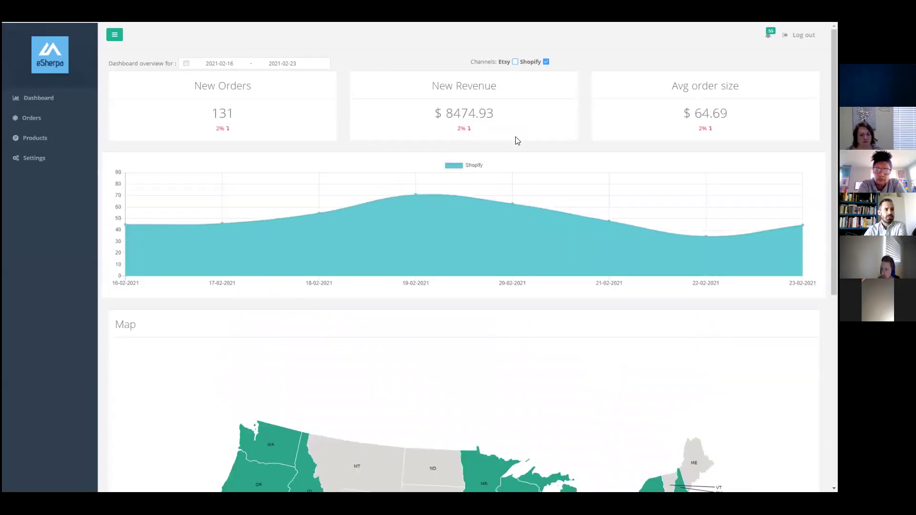
pyautogui.click(545, 62)
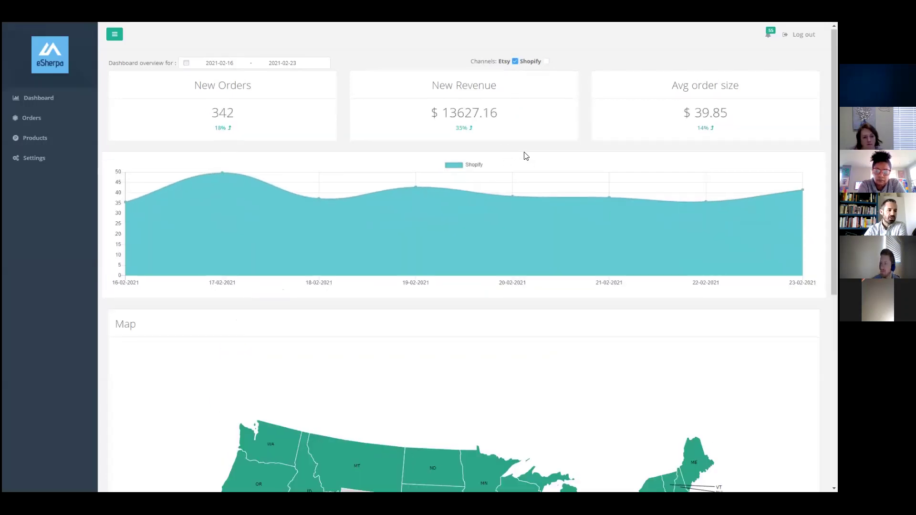
# Step: Examine the order counts by state on the dashboard map for the Etsy channel
pyautogui.scroll(-5, 523, 153)
pyautogui.moveTo(421, 301)
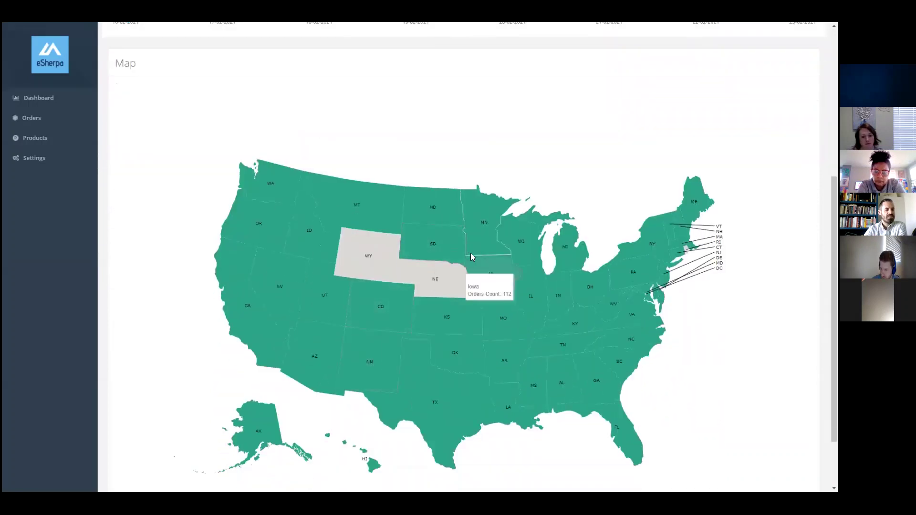
pyautogui.scroll(5, 473, 260)
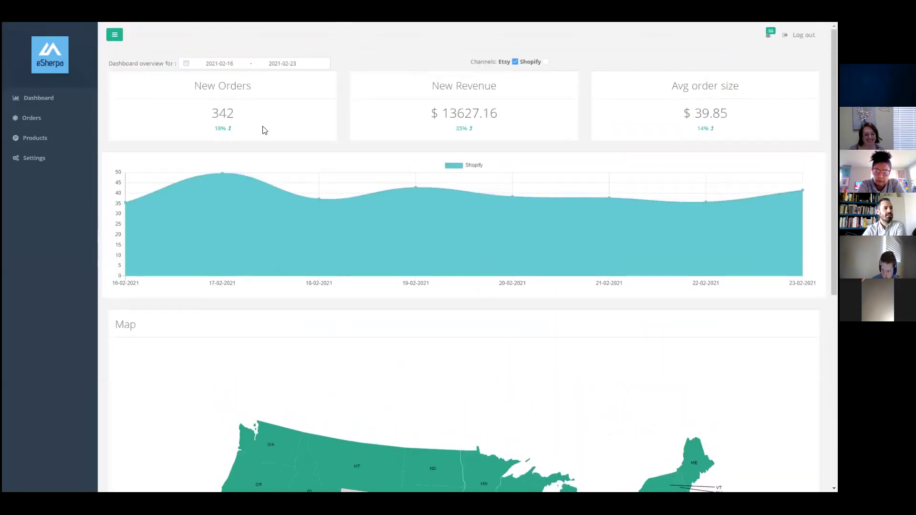
# Step: Set the dashboard overview period to 2021-02-11 through 2021-02-23
pyautogui.click(189, 62)
pyautogui.click(314, 137)
pyautogui.click(278, 171)
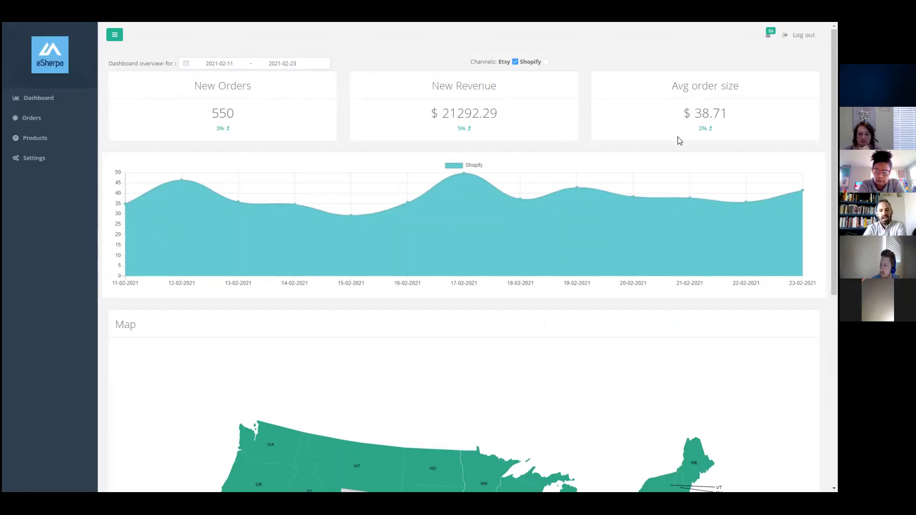
pyautogui.click(186, 65)
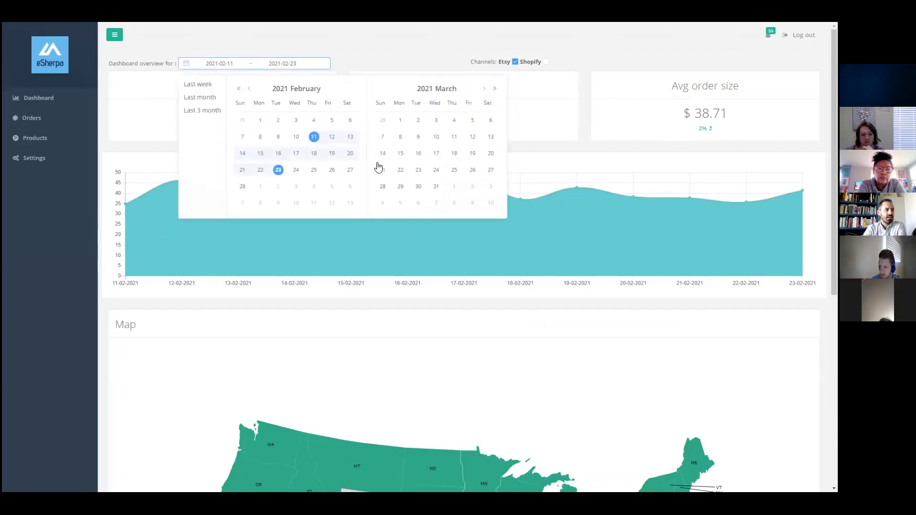
pyautogui.scroll(-1, 309, 164)
pyautogui.scroll(1, 306, 160)
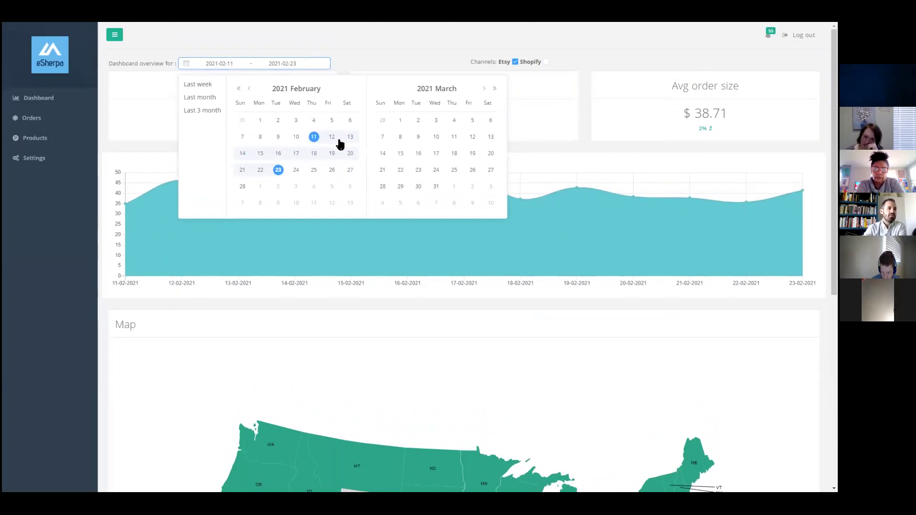
pyautogui.click(360, 62)
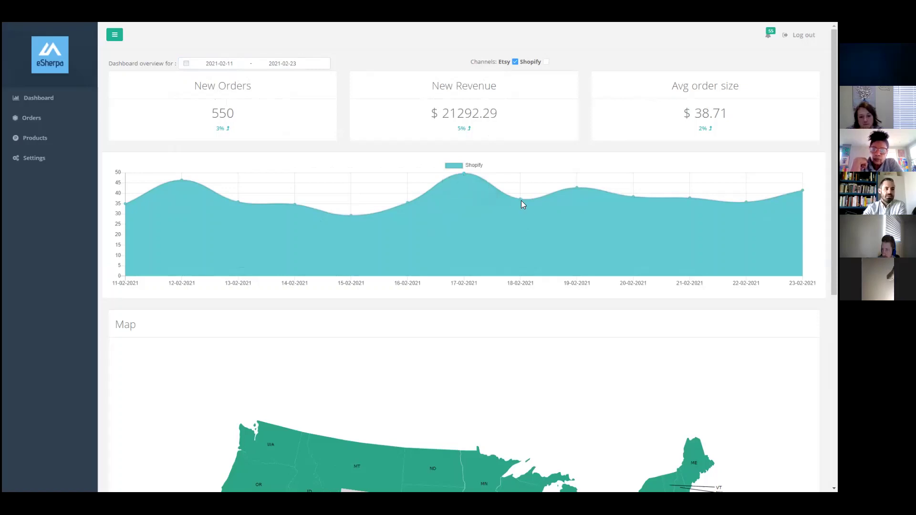
# Step: Inspect the 19-02-2021 point on the chart and set the dashboard period to the Last 3 month preset
pyautogui.moveTo(575, 190)
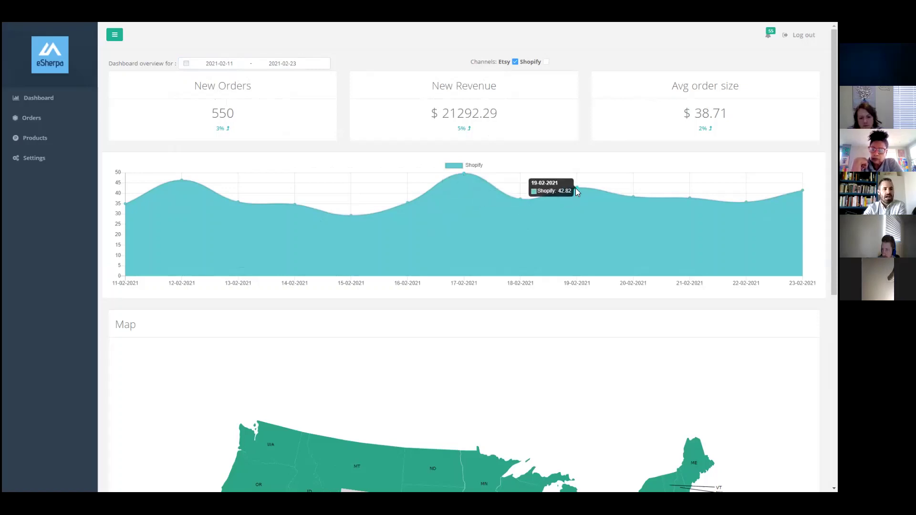
pyautogui.click(187, 66)
pyautogui.click(203, 113)
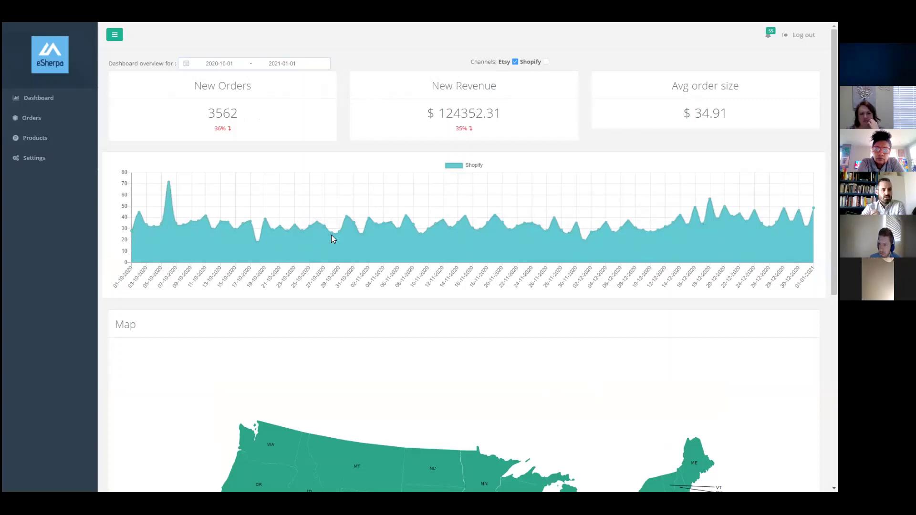
pyautogui.moveTo(376, 224)
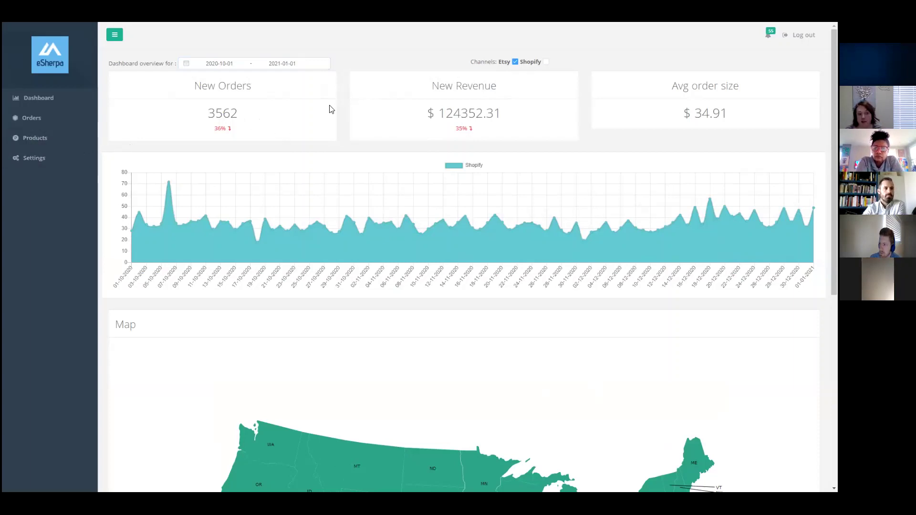
# Step: Include the Shopify channel alongside Etsy in the dashboard and reapply the Last 3 month period
pyautogui.click(546, 62)
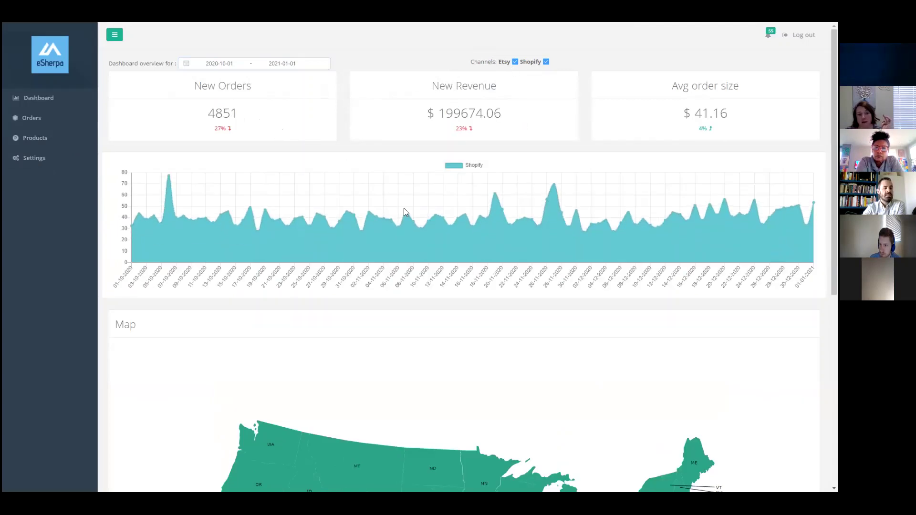
pyautogui.click(184, 64)
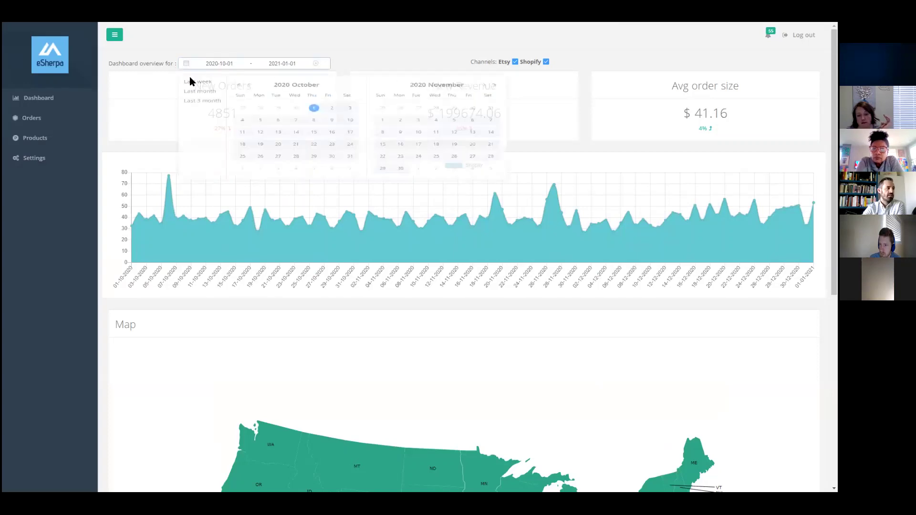
pyautogui.click(208, 110)
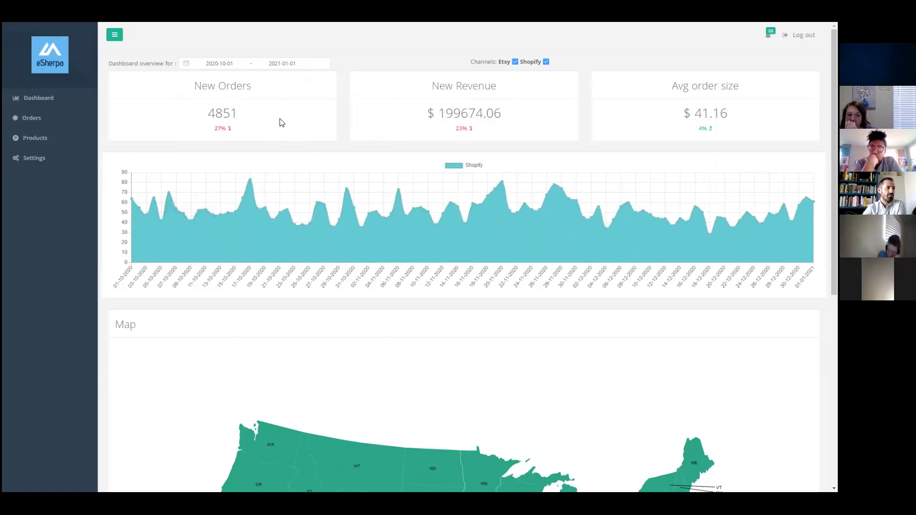
pyautogui.click(384, 121)
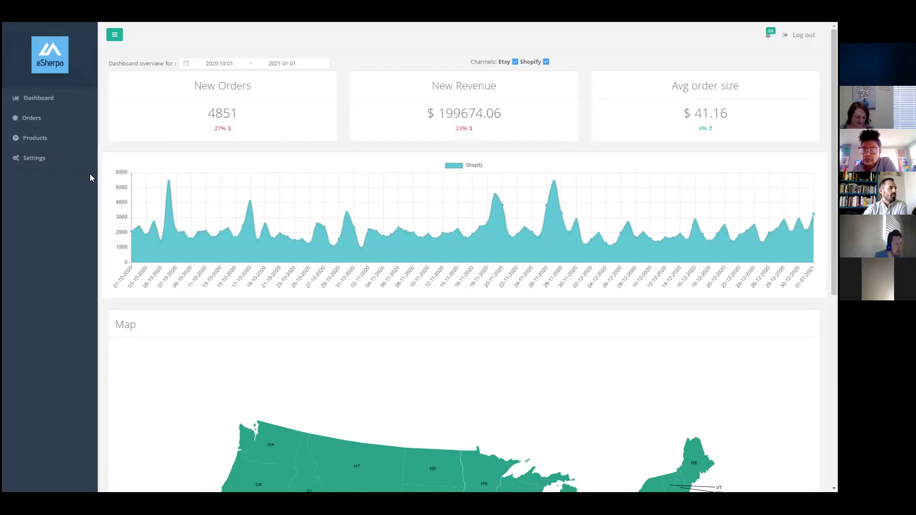
# Step: Go to the Import Products page and search both the Etsy and Shopify product lists for "bloc"
pyautogui.click(35, 160)
pyautogui.click(46, 190)
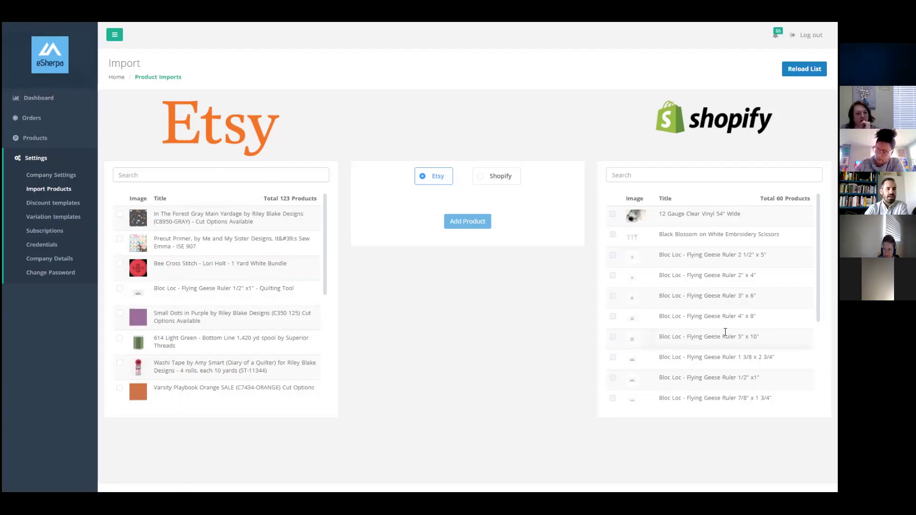
pyautogui.click(218, 176)
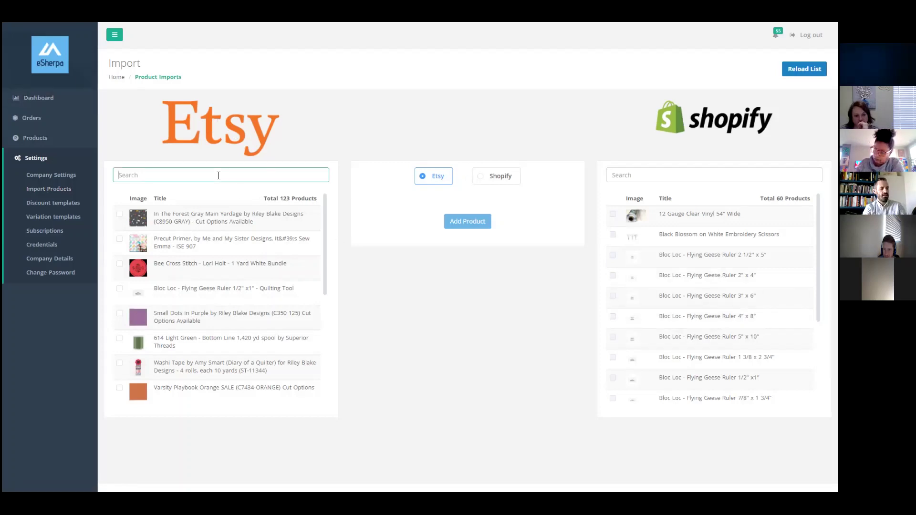
pyautogui.write('bloc')
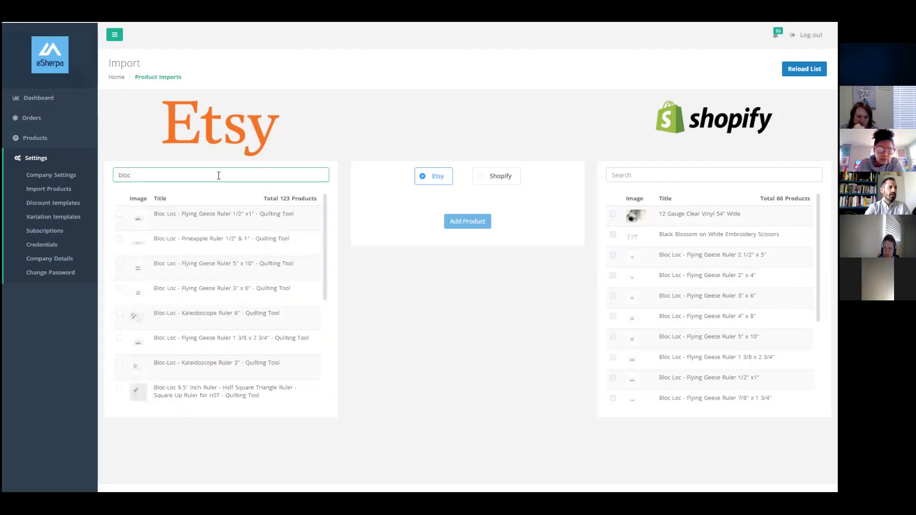
pyautogui.click(635, 175)
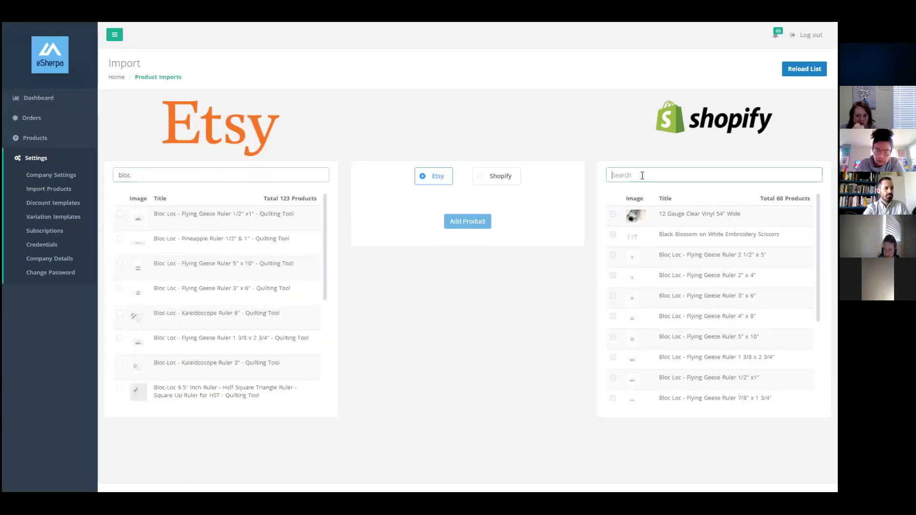
pyautogui.write('bloc')
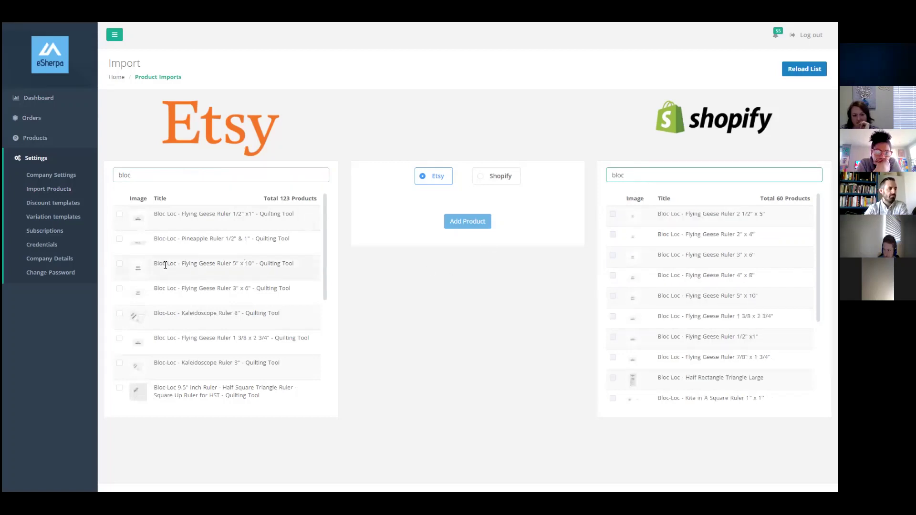
# Step: Select the Bloc Loc Flying Geese Ruler 5" x 10" in both the Etsy and Shopify lists, and deselect the Shopify one
pyautogui.click(118, 270)
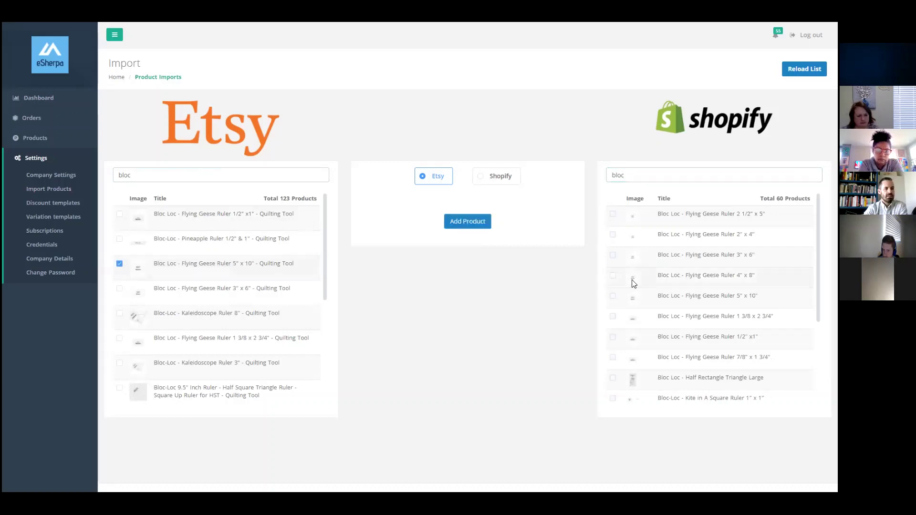
pyautogui.click(613, 296)
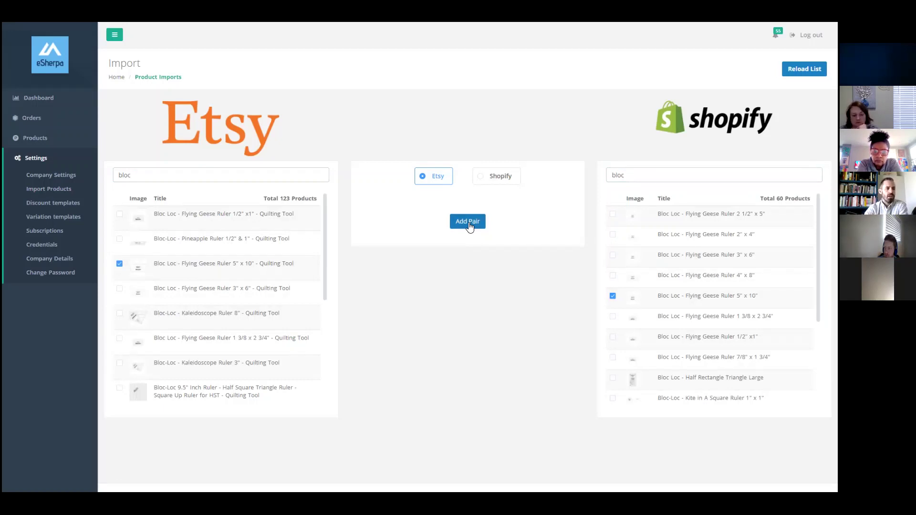
pyautogui.click(613, 296)
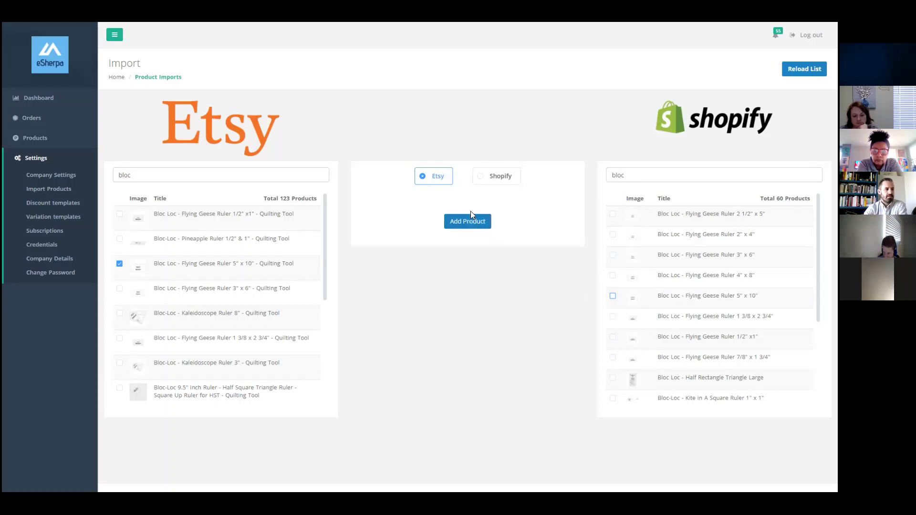
# Step: Reopen the Import Products page, search both channel lists for "small dots", and select the Etsy listing Small Dots in Purple (C350 125)
pyautogui.click(34, 138)
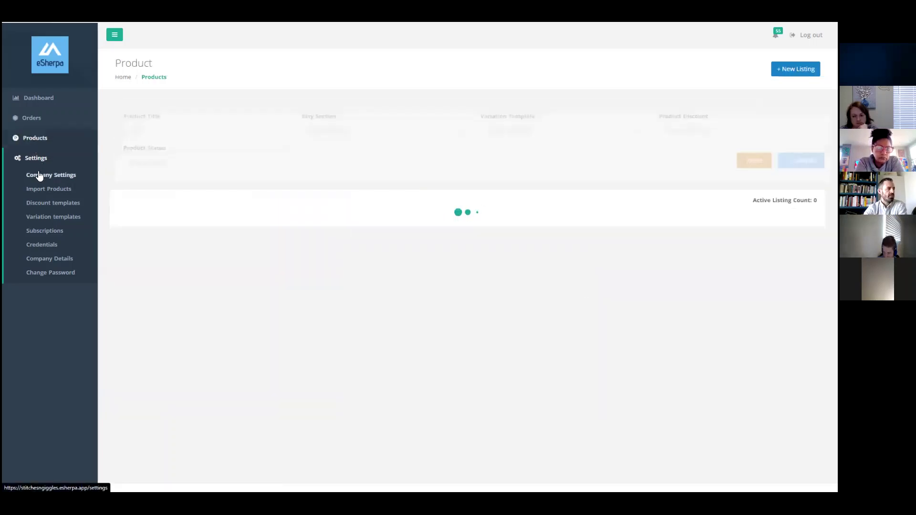
pyautogui.click(45, 189)
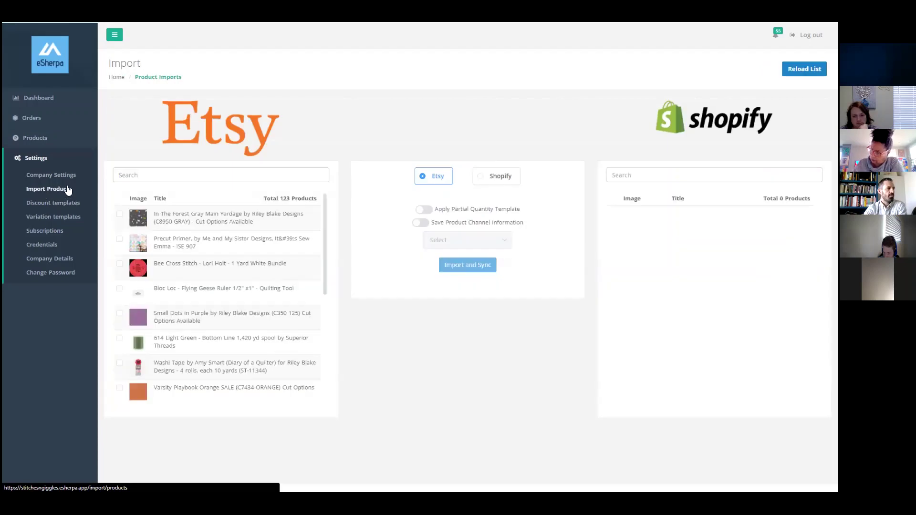
pyautogui.click(186, 177)
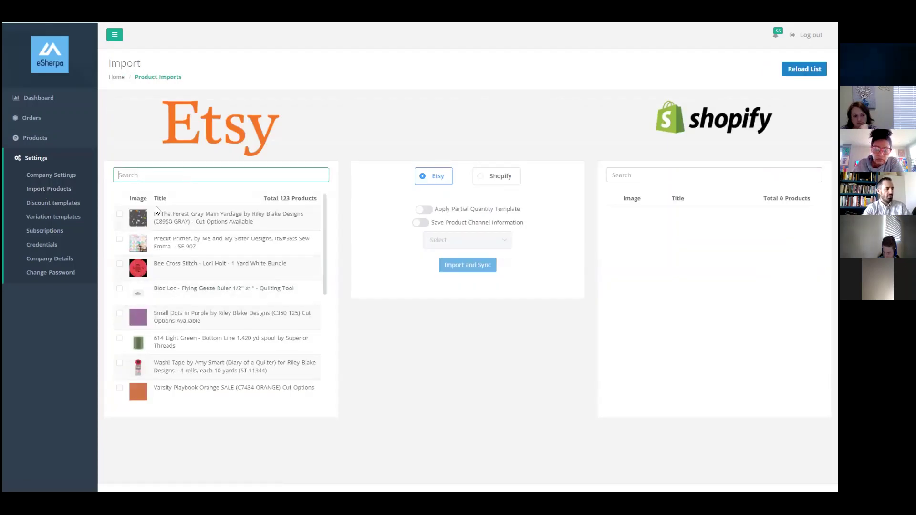
pyautogui.write('small dots')
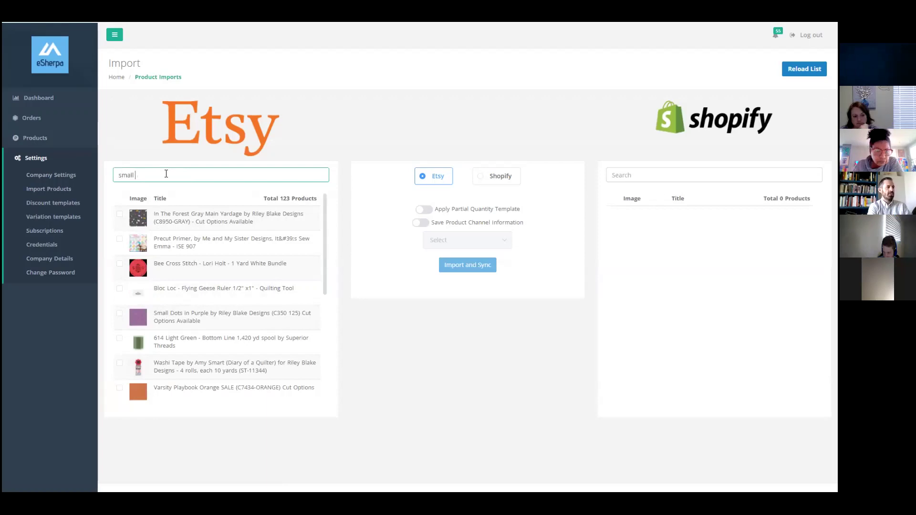
pyautogui.click(646, 178)
pyautogui.write('small dots')
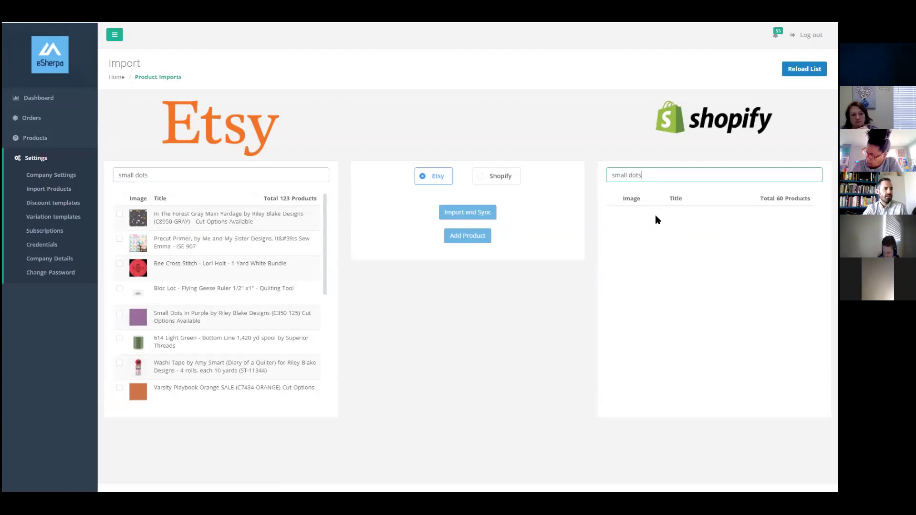
pyautogui.click(119, 313)
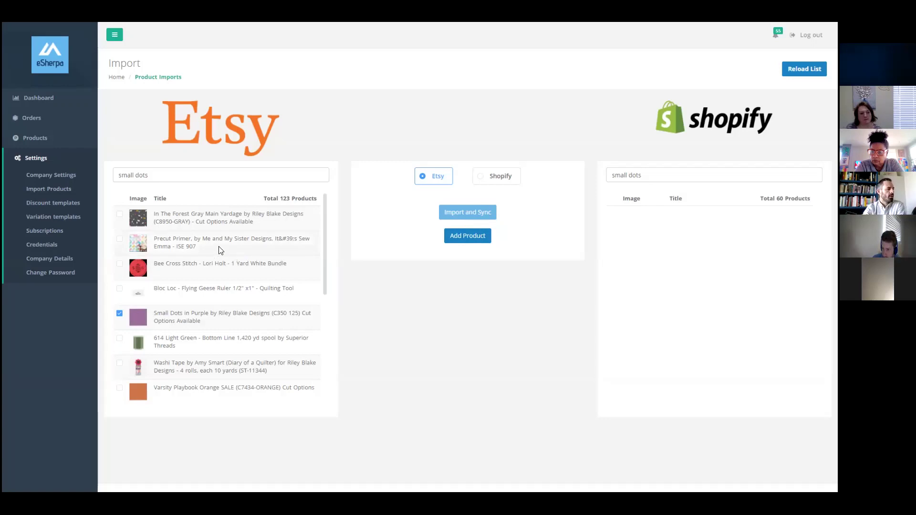
# Step: Open the product list and examine the active listing count and each listing's status, inventory, variation profile and channels
pyautogui.click(34, 160)
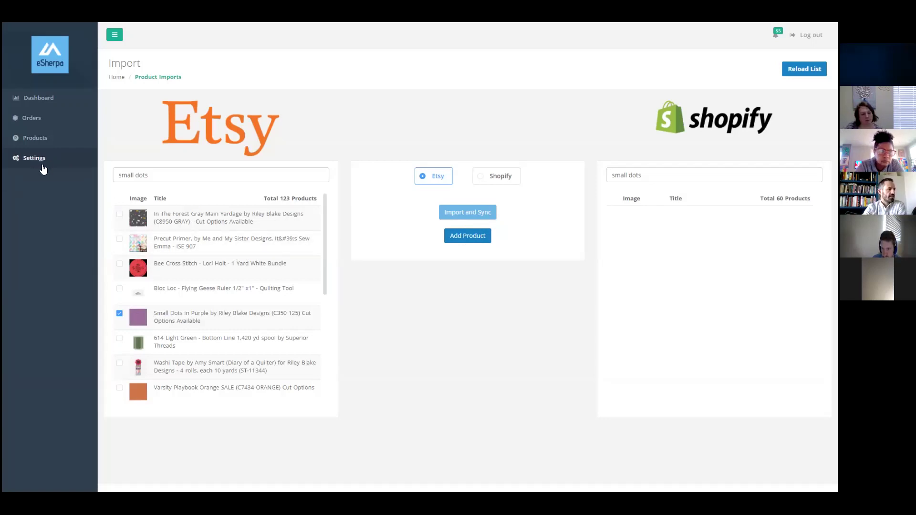
pyautogui.click(35, 138)
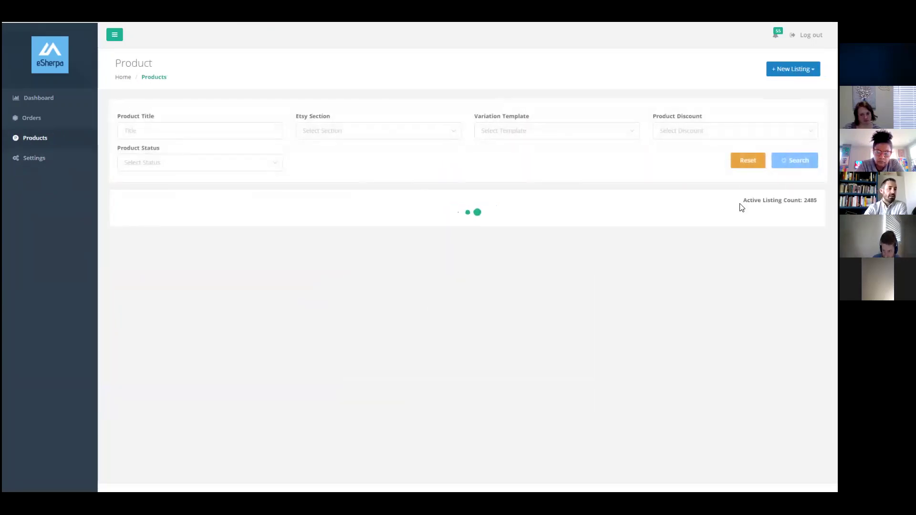
pyautogui.moveTo(736, 200); pyautogui.dragTo(771, 200)
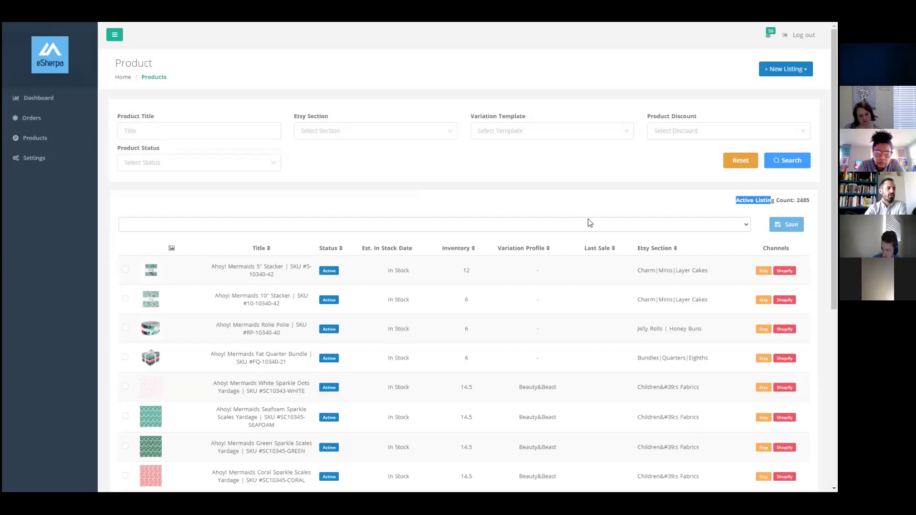
pyautogui.scroll(-3, 385, 212)
pyautogui.scroll(-3, 374, 286)
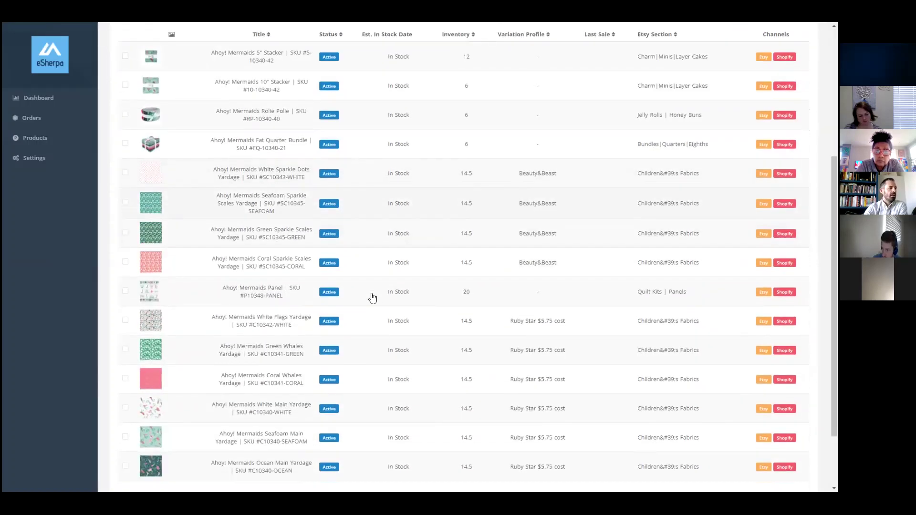
pyautogui.scroll(2, 376, 333)
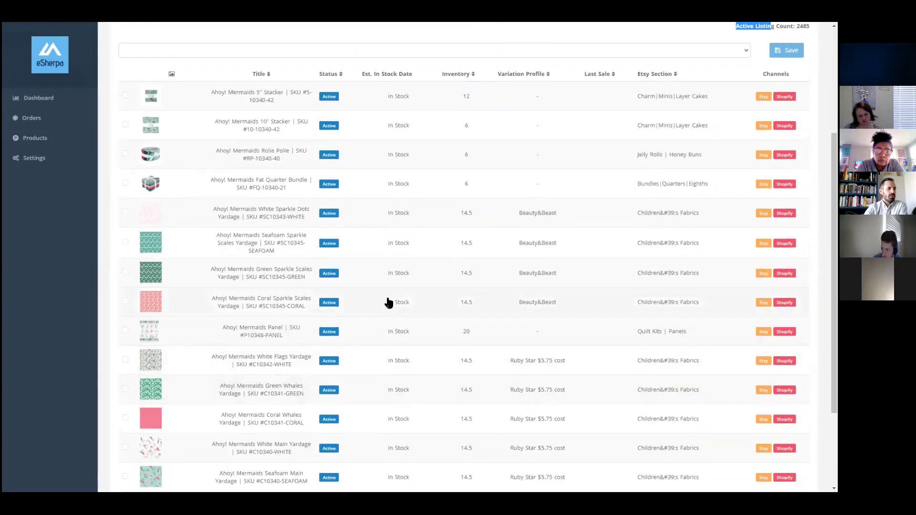
# Step: Go to the second page of product listings and open the Lucky Log Cabins Quilt Pattern by Quilty Love listing
pyautogui.scroll(-1, 347, 282)
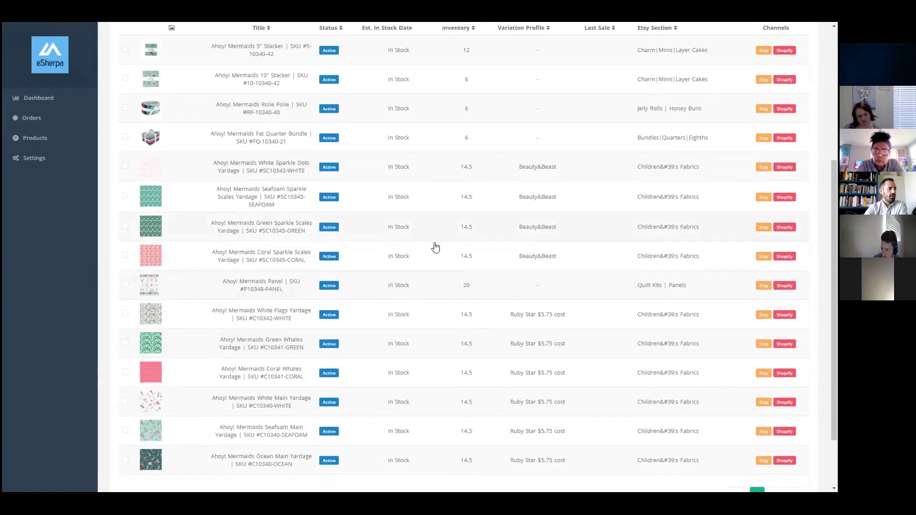
pyautogui.scroll(-1, 548, 324)
pyautogui.scroll(1, 496, 272)
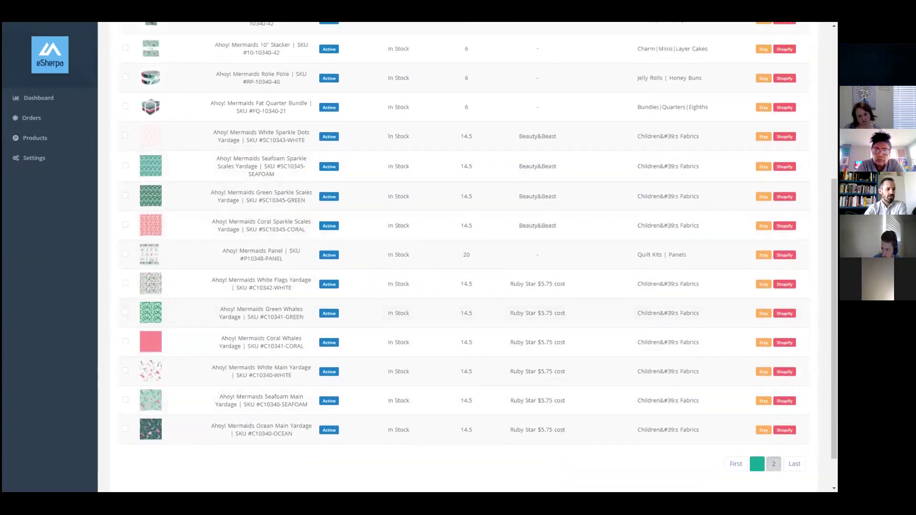
pyautogui.click(773, 465)
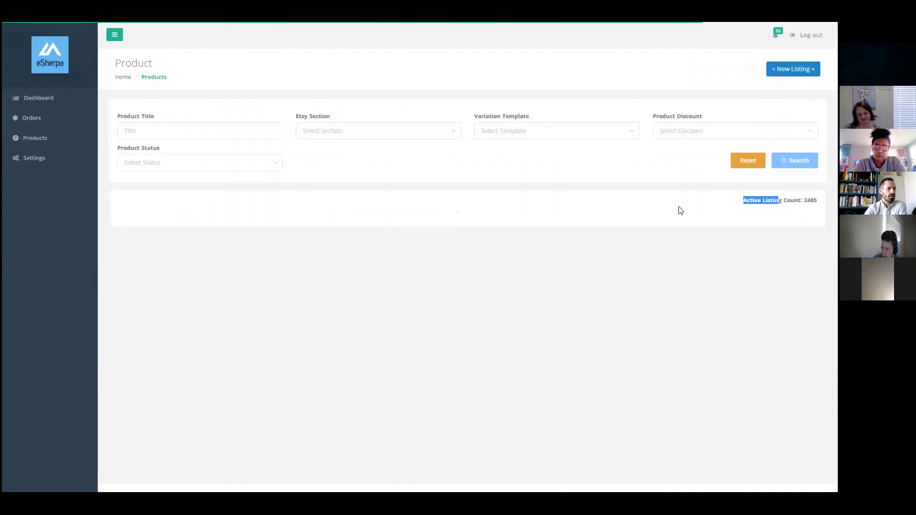
pyautogui.scroll(-2, 535, 193)
pyautogui.scroll(-3, 535, 193)
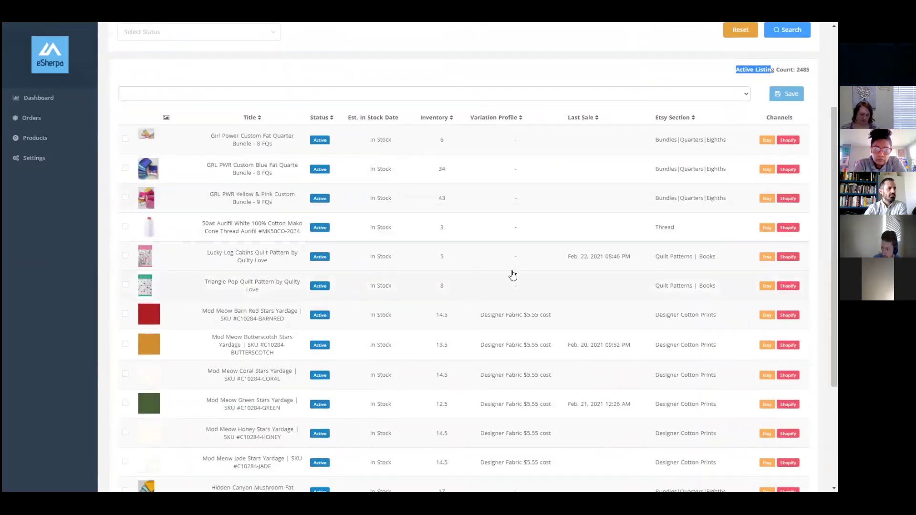
pyautogui.click(265, 258)
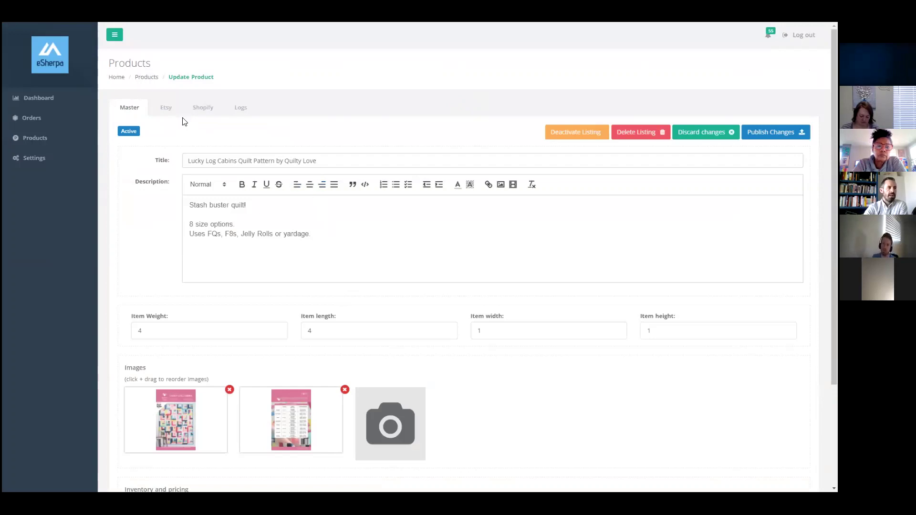
# Step: Review the listing's Etsy section, shipping, category and tags alongside its Shopify vendor, product type and tags
pyautogui.click(166, 106)
pyautogui.click(201, 110)
pyautogui.click(168, 111)
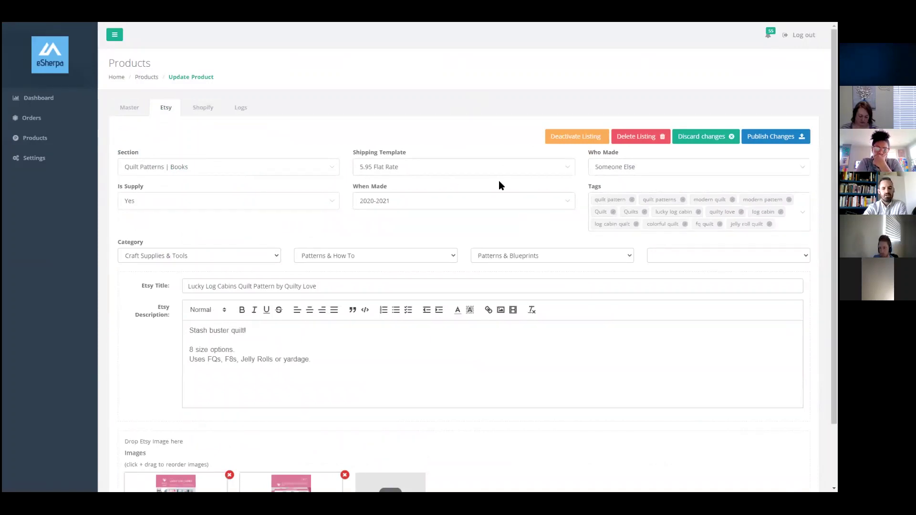
pyautogui.scroll(-2, 390, 300)
pyautogui.scroll(2, 391, 300)
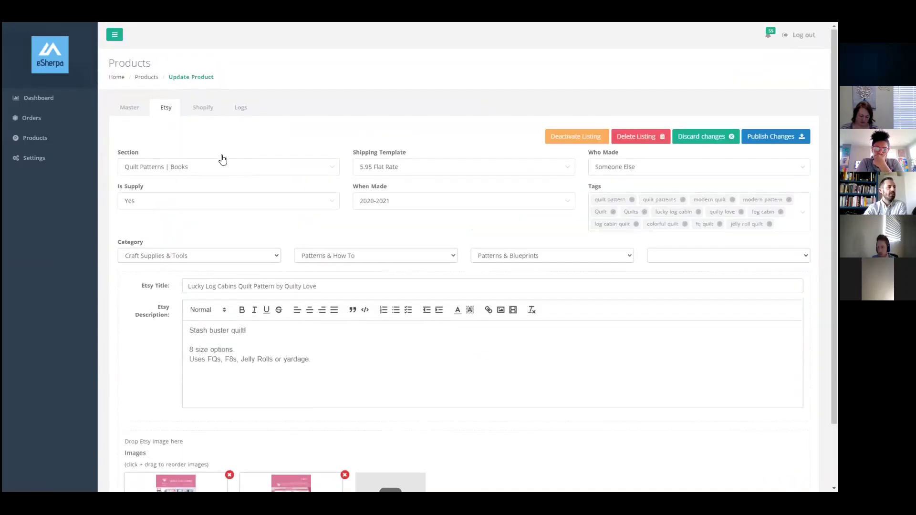
pyautogui.click(203, 107)
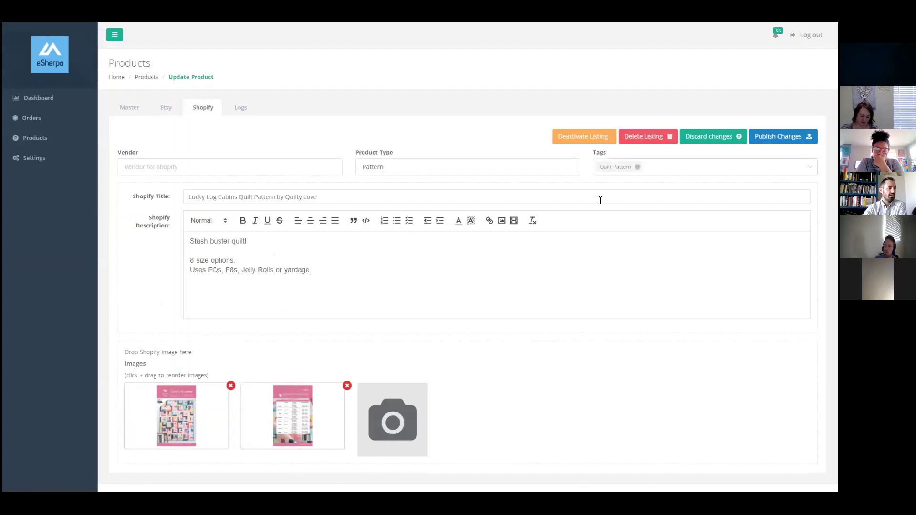
# Step: Review the listing's master details, from title, description and dimensions to images, inventory and pricing
pyautogui.click(128, 108)
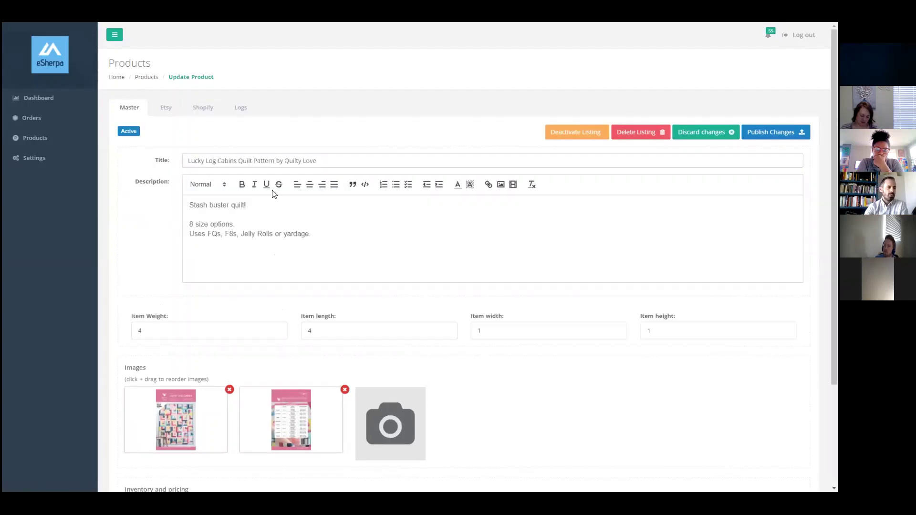
pyautogui.scroll(-1, 276, 194)
pyautogui.scroll(-3, 276, 193)
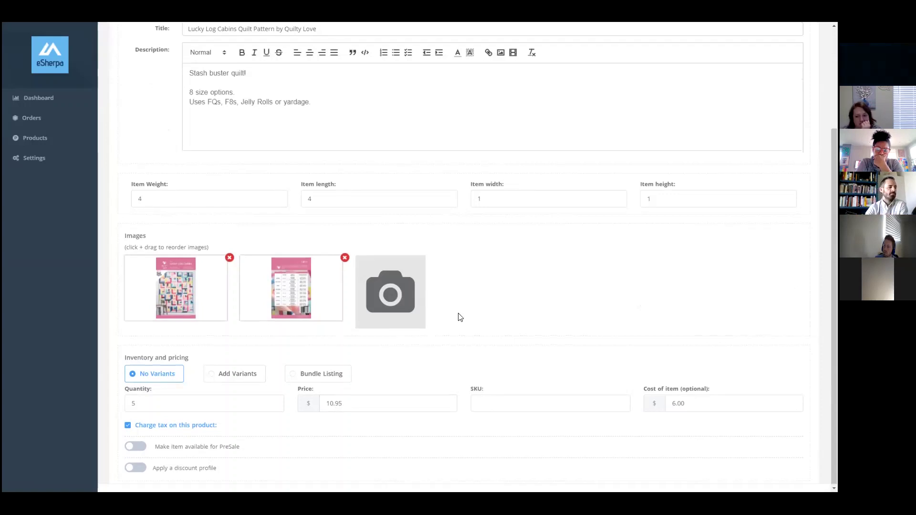
pyautogui.scroll(3, 460, 316)
# Step: Examine the listing's activity logs, highlight "Etsy" in the order entry, and return to the master inventory and pricing details
pyautogui.click(244, 108)
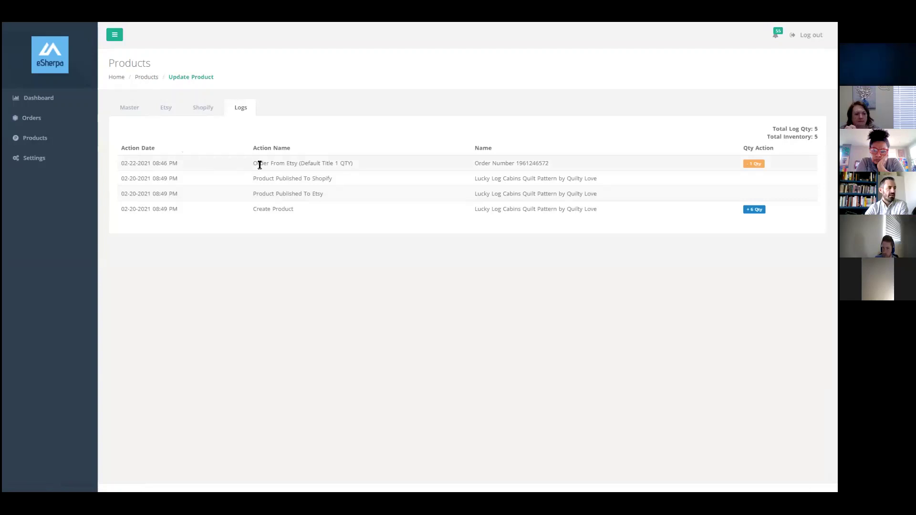
pyautogui.doubleClick(289, 165)
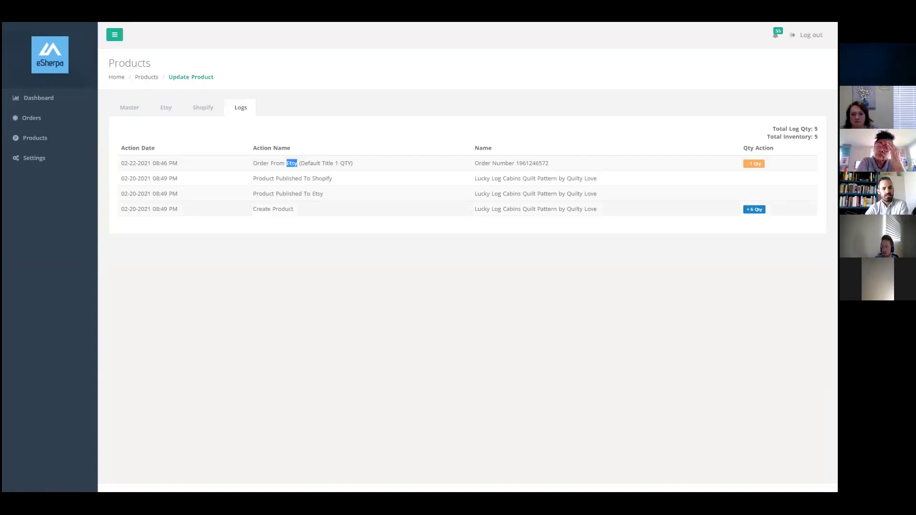
pyautogui.click(128, 109)
pyautogui.scroll(-5, 276, 270)
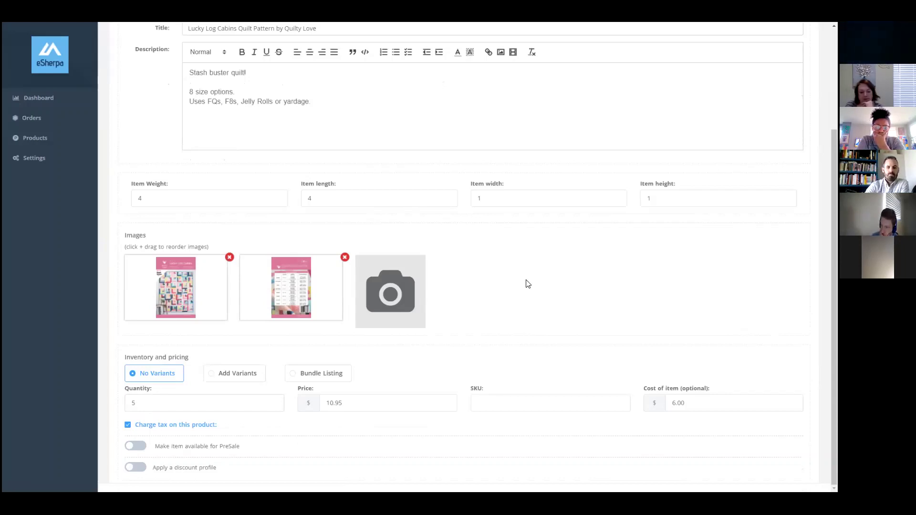
pyautogui.scroll(3, 496, 239)
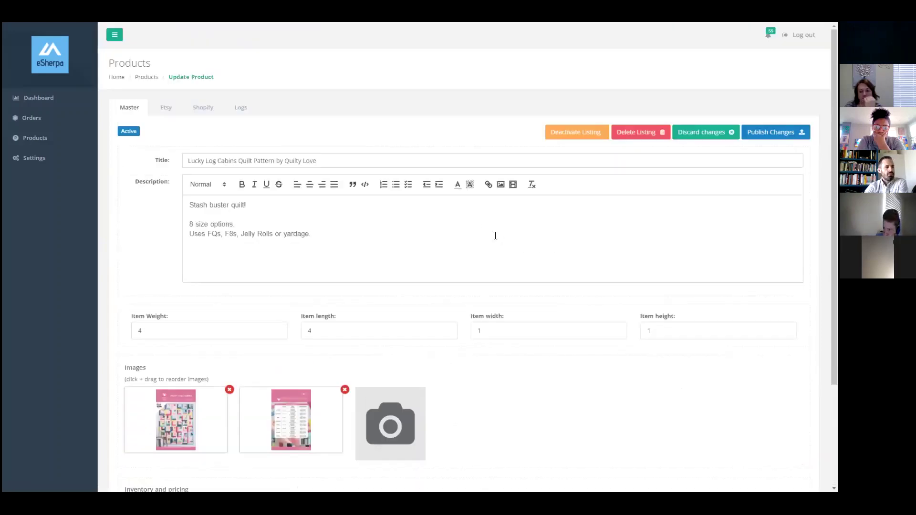
# Step: Compare the listing's separate Etsy and Shopify titles and descriptions, placing the cursor in the Etsy title without editing it
pyautogui.click(167, 113)
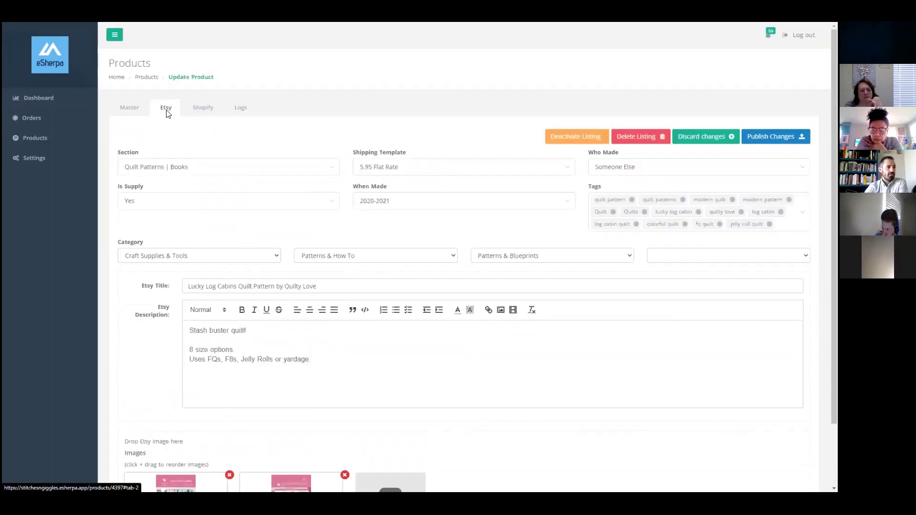
pyautogui.click(203, 109)
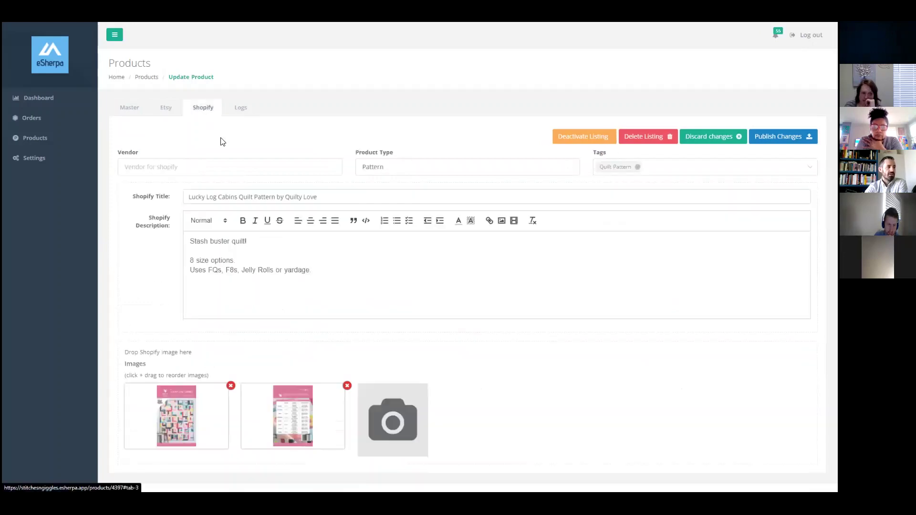
pyautogui.click(164, 108)
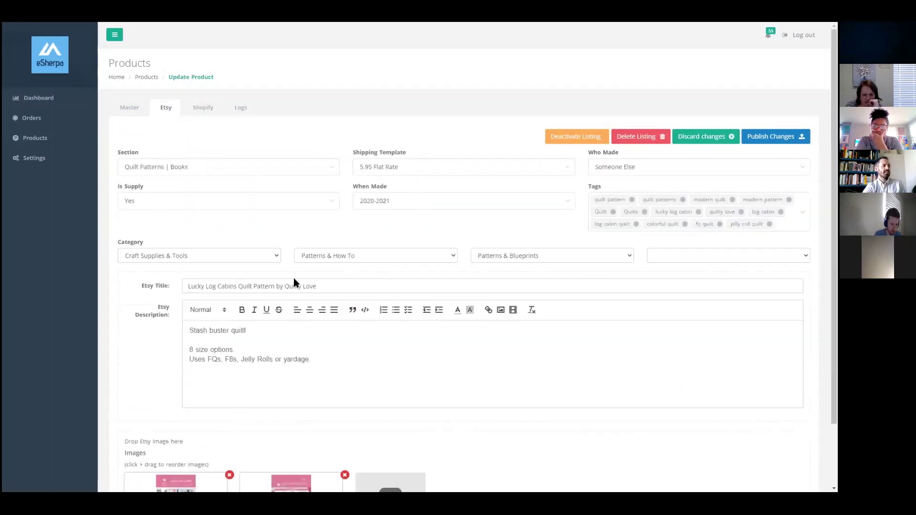
pyautogui.click(333, 286)
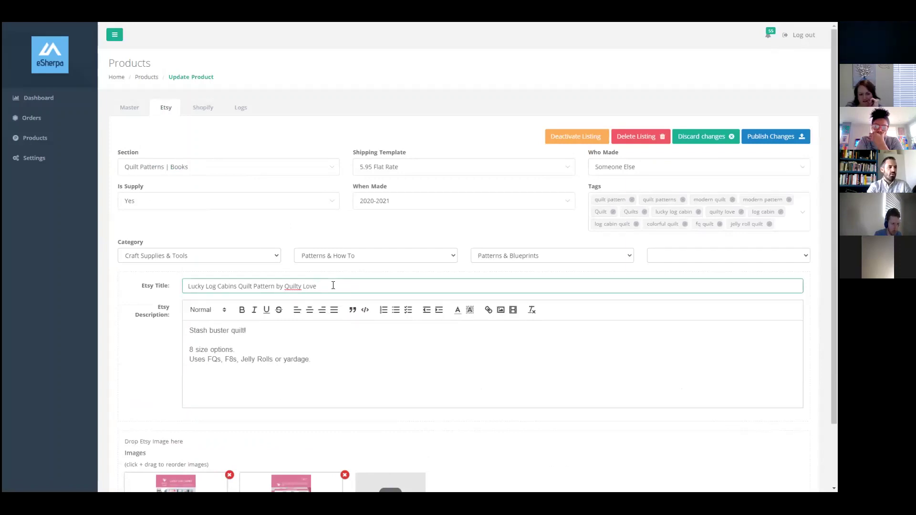
pyautogui.click(202, 108)
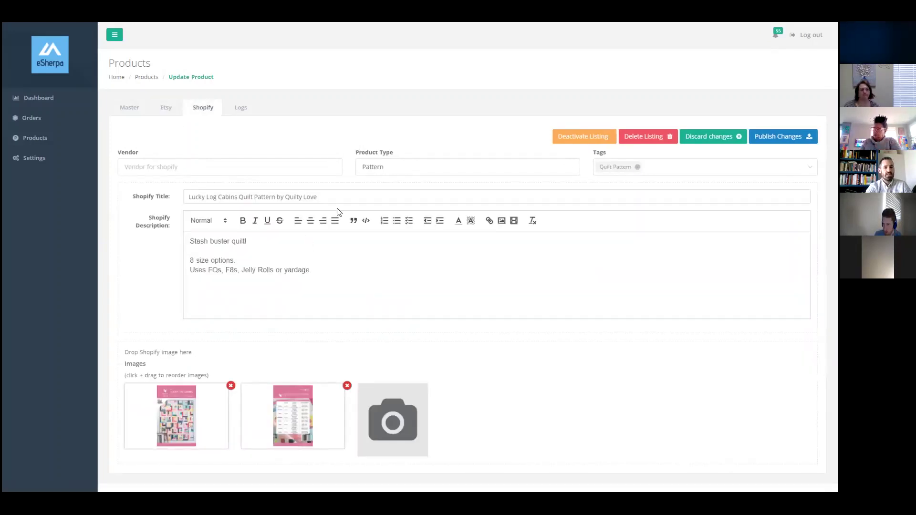
pyautogui.click(166, 108)
pyautogui.click(332, 286)
pyautogui.click(202, 108)
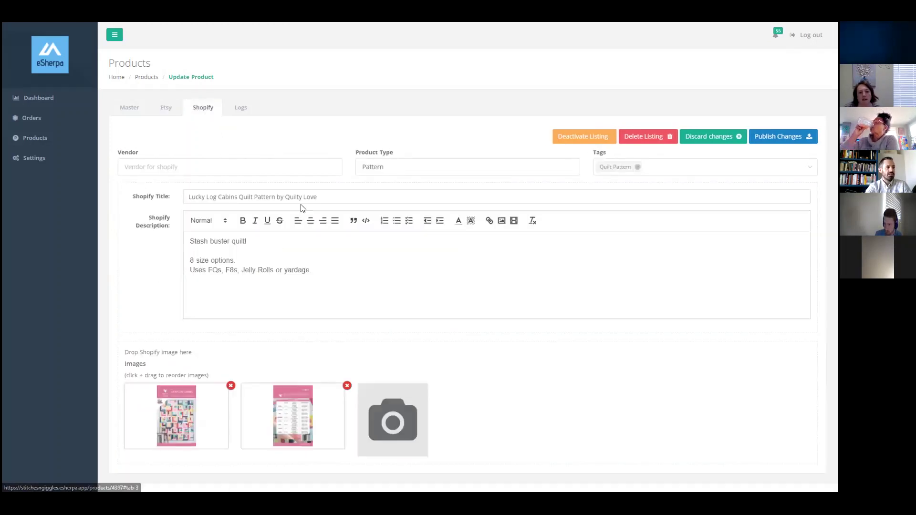
# Step: Return to the master details and check the variant, quantity, price, presale and discount options
pyautogui.click(135, 110)
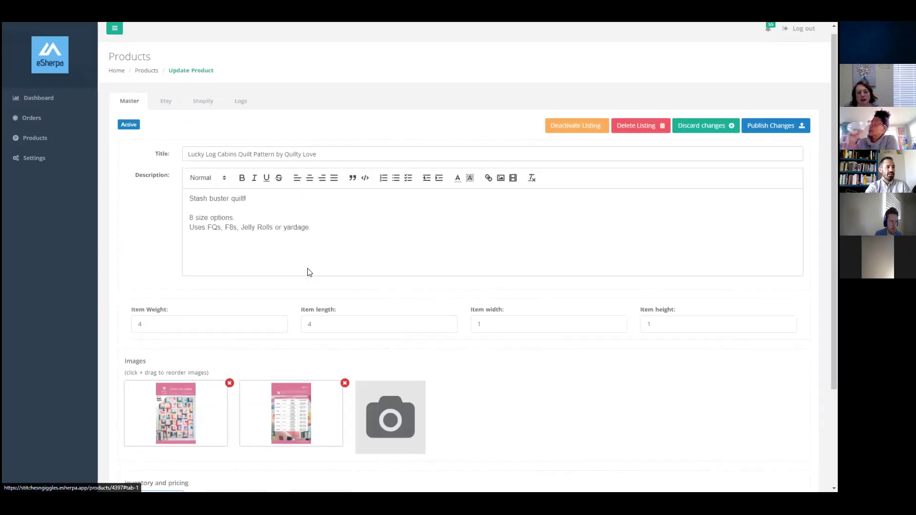
pyautogui.scroll(-3, 305, 310)
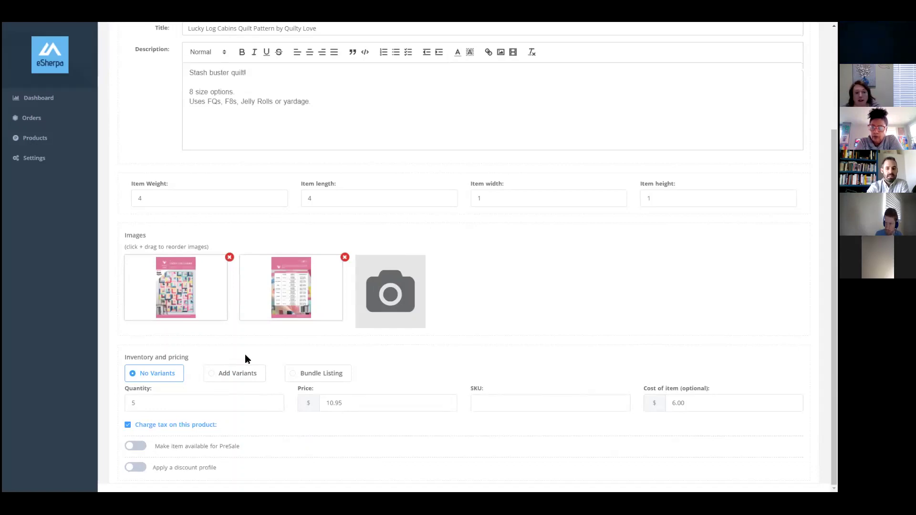
pyautogui.scroll(3, 496, 311)
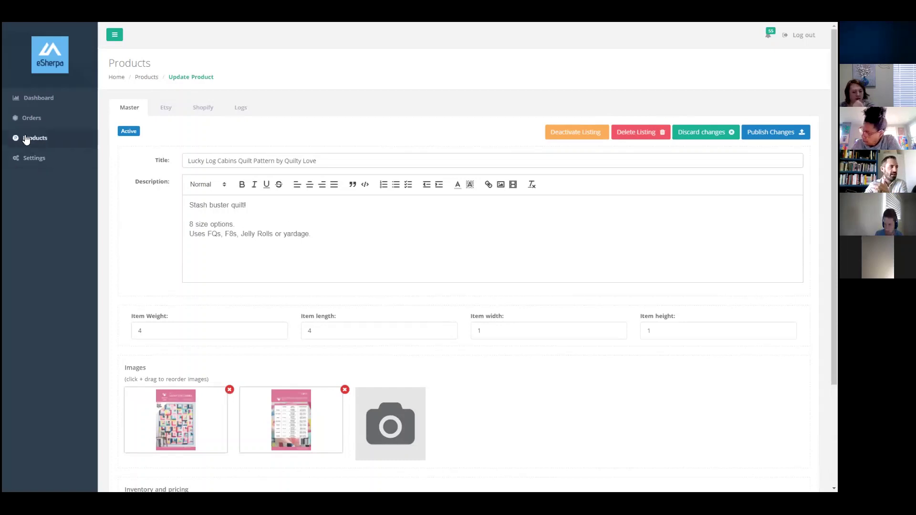
# Step: Return to the product list, start a new listing from scratch, and look over its weight, dimension and inventory fields
pyautogui.click(42, 138)
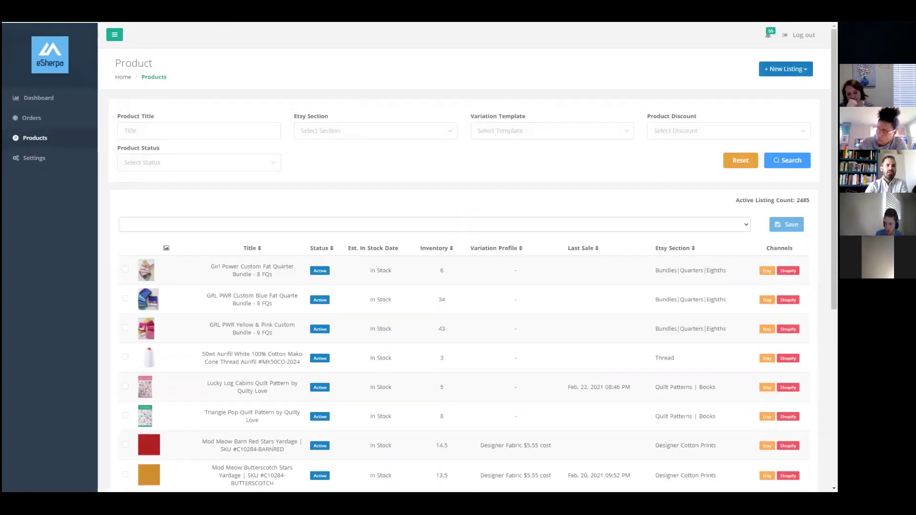
pyautogui.click(786, 69)
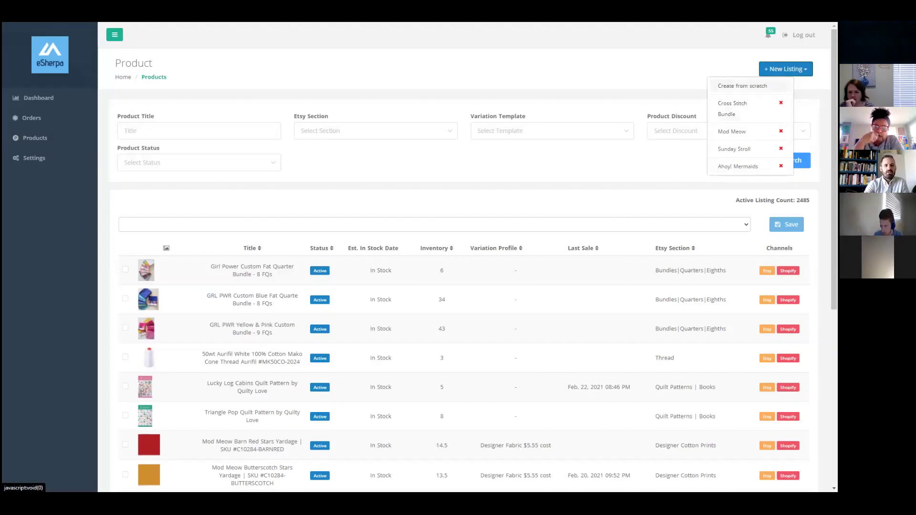
pyautogui.click(742, 85)
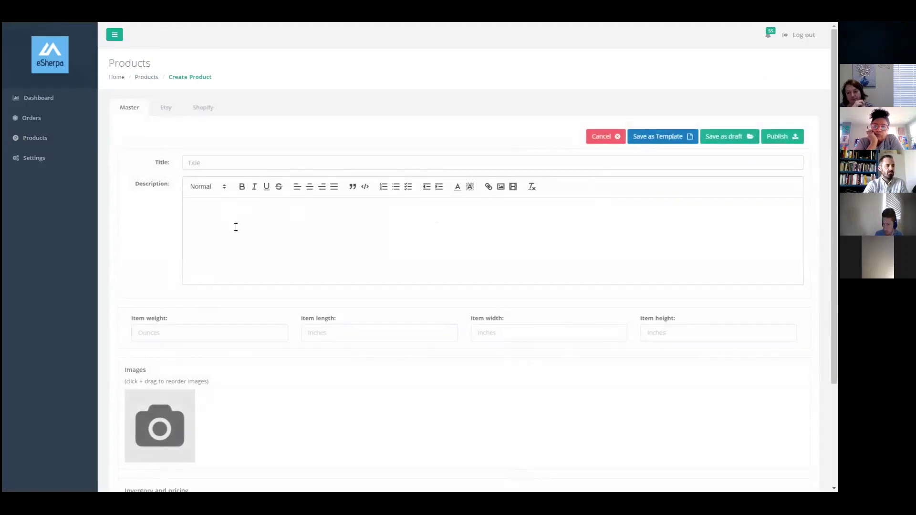
pyautogui.scroll(-3, 271, 248)
pyautogui.click(186, 200)
pyautogui.click(319, 197)
pyautogui.click(507, 199)
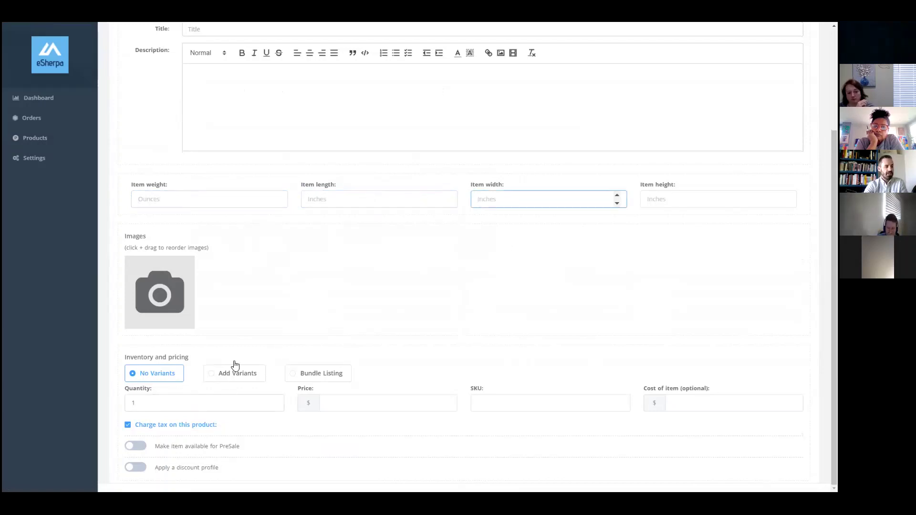
# Step: Add the tag "Quilting Fabric" to the new listing's Etsy details
pyautogui.scroll(3, 214, 272)
pyautogui.click(166, 109)
pyautogui.click(645, 201)
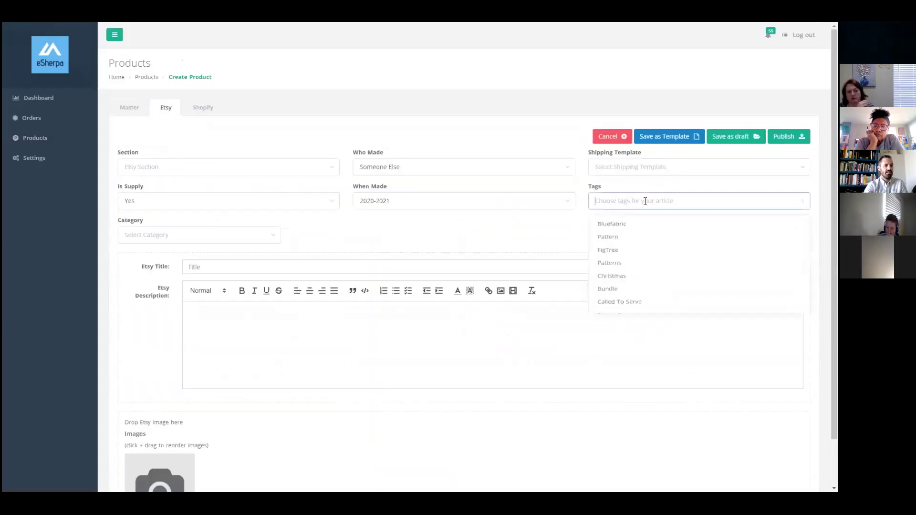
pyautogui.write('Quilting Fabric')
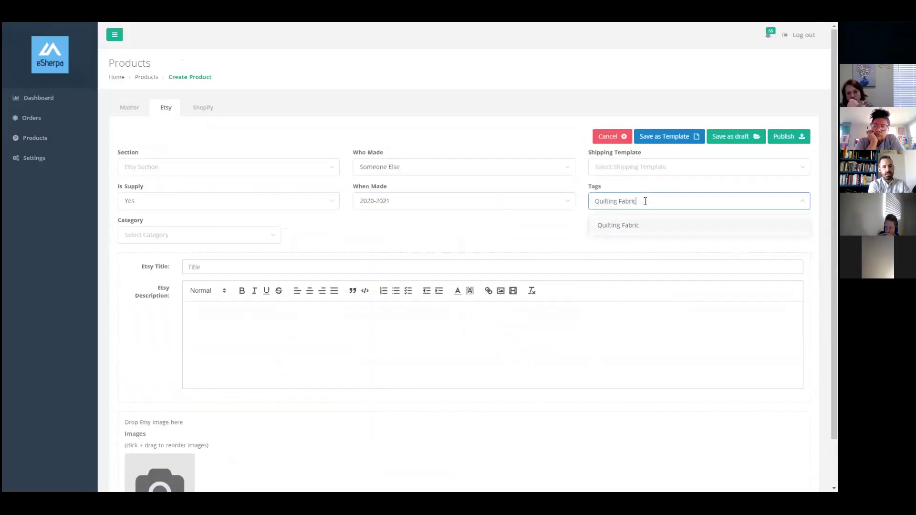
pyautogui.press('Return')
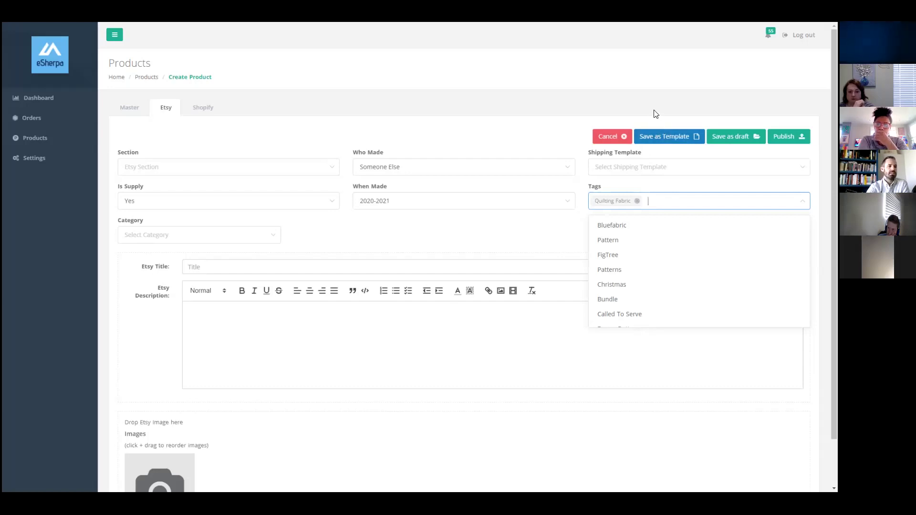
# Step: Remove the Quilting Fabric tag and leave the new listing for the product list
pyautogui.click(637, 201)
pyautogui.click(505, 129)
pyautogui.click(31, 140)
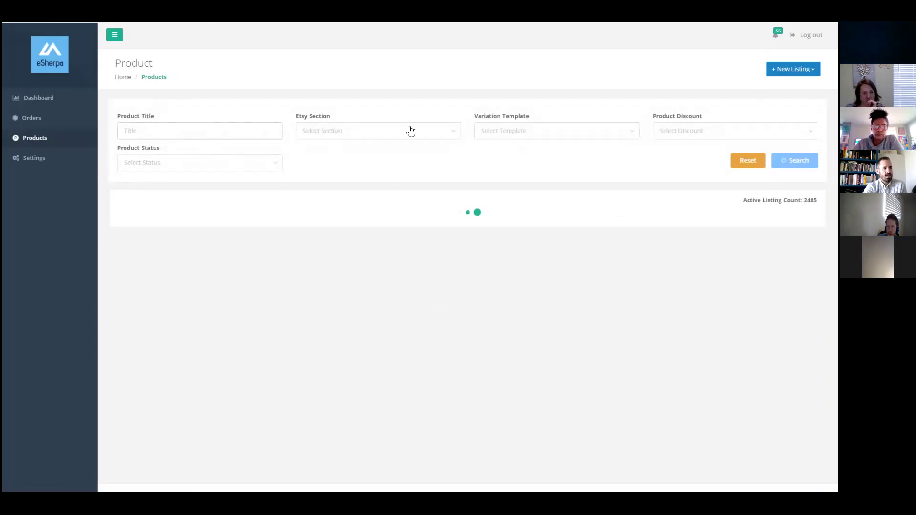
# Step: Check the product list's Etsy section, variation template and product status filters without applying any
pyautogui.click(449, 134)
pyautogui.click(448, 134)
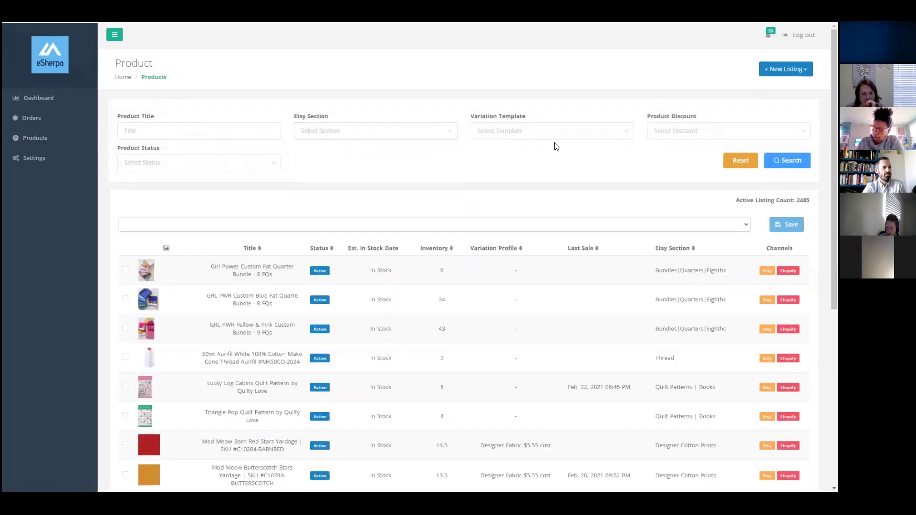
pyautogui.click(623, 132)
pyautogui.click(579, 129)
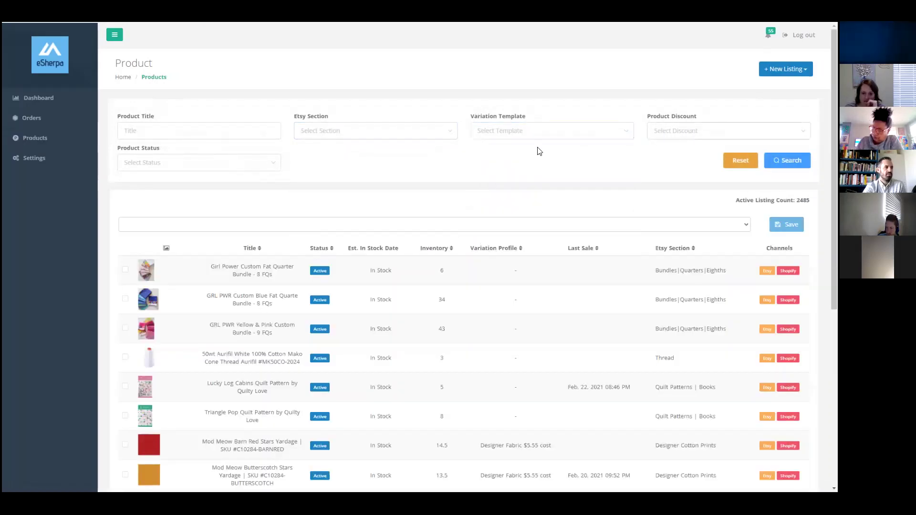
pyautogui.click(217, 162)
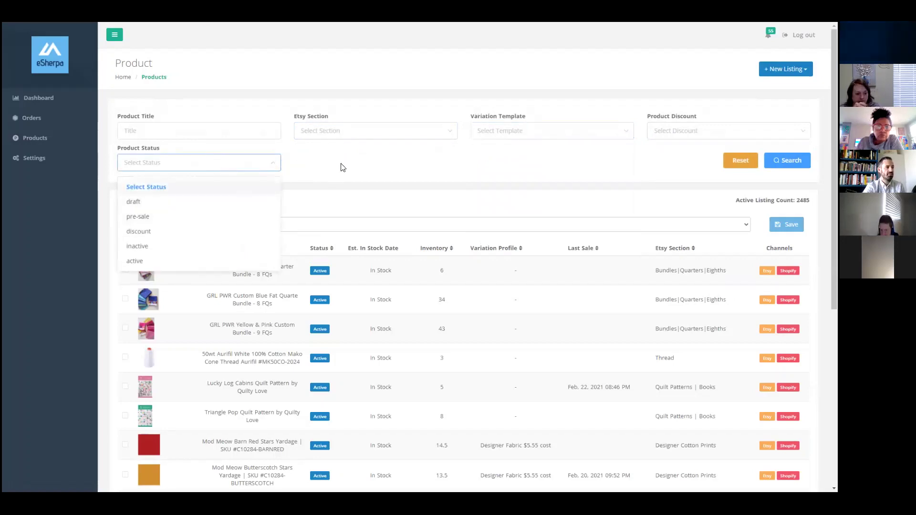
pyautogui.click(353, 181)
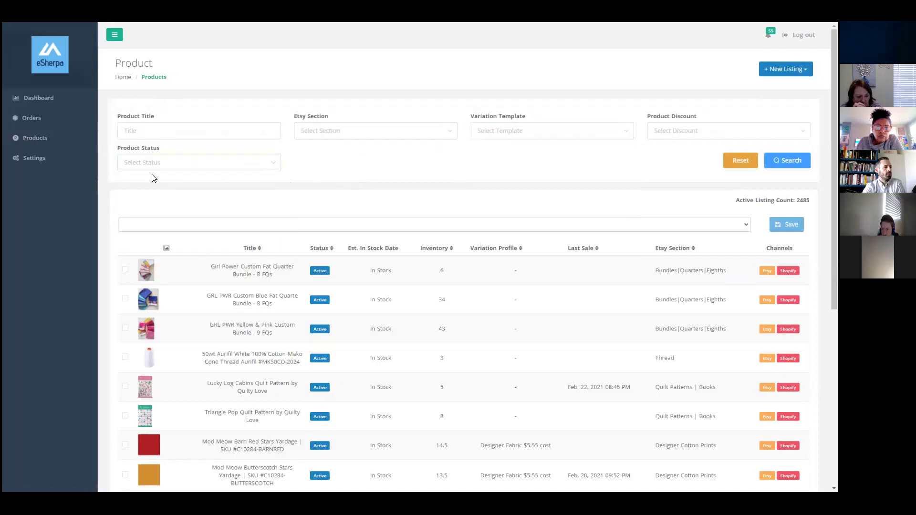
# Step: Open the orders list and look through the items, channels and processing status of the orders
pyautogui.click(31, 119)
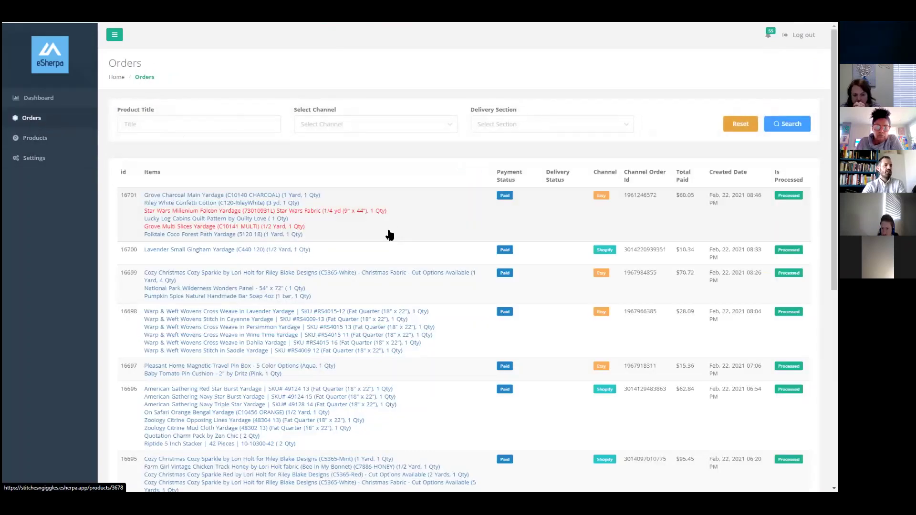
pyautogui.scroll(-5, 433, 229)
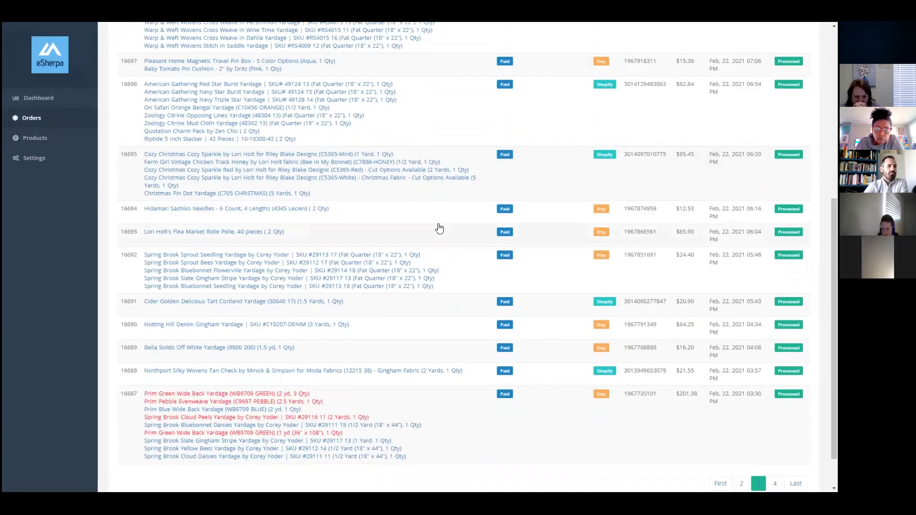
pyautogui.scroll(1, 439, 229)
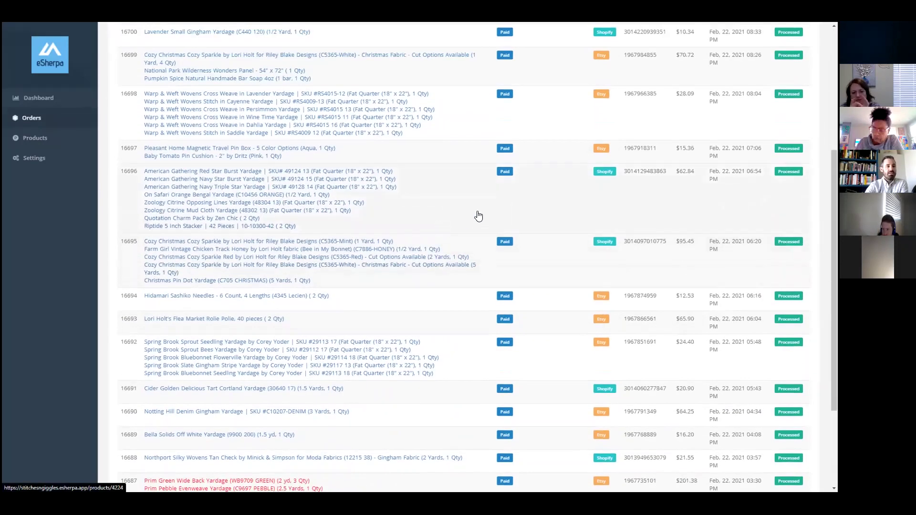
pyautogui.scroll(1, 287, 167)
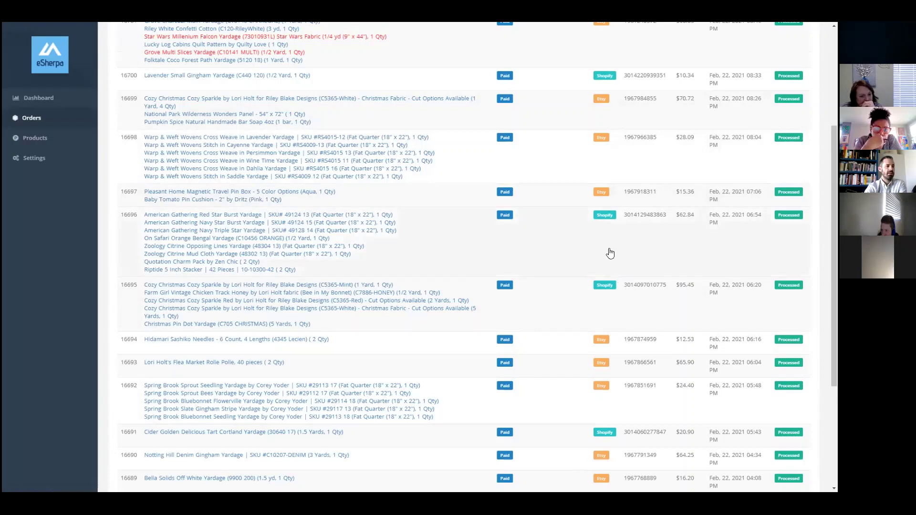
pyautogui.scroll(-2, 609, 253)
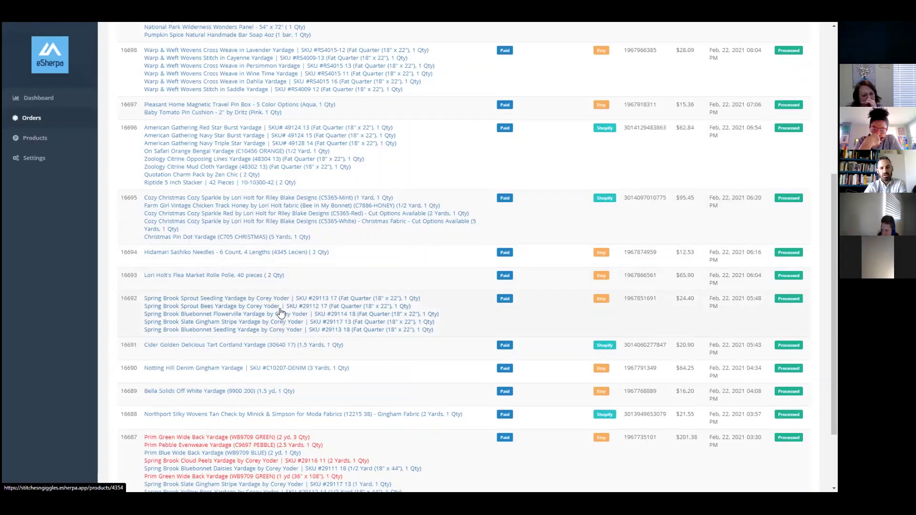
# Step: Open the Etsy order of Spring Brook fat quarters and view its Sprout Seedling Yardage listing, including item cost and variant pricing
pyautogui.click(570, 313)
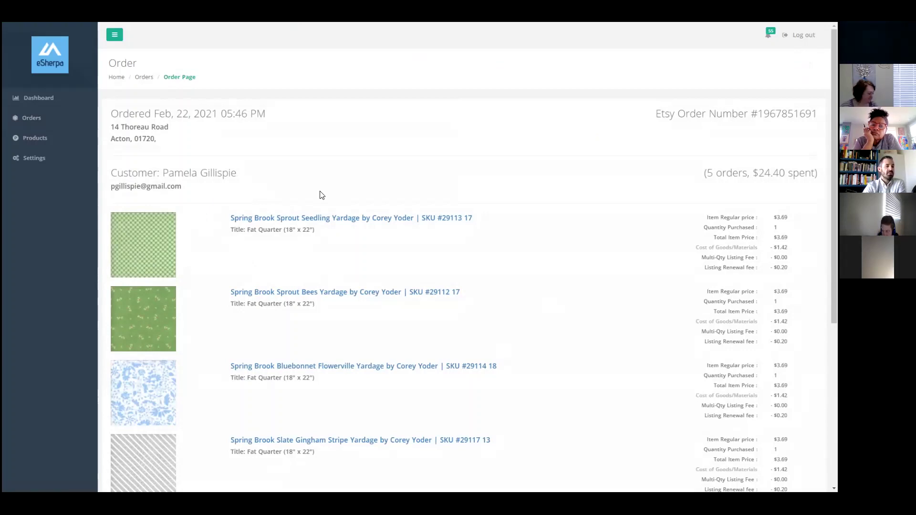
pyautogui.scroll(-2, 322, 193)
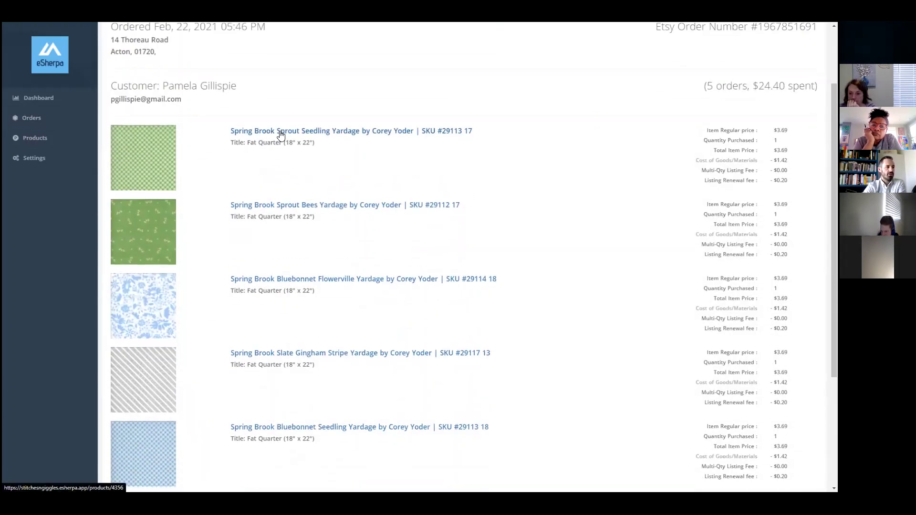
pyautogui.click(280, 135)
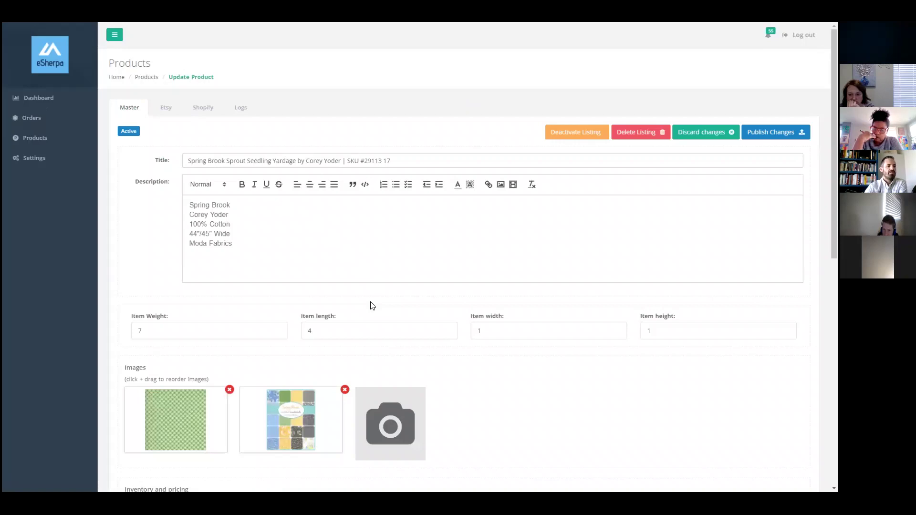
pyautogui.scroll(-6, 372, 306)
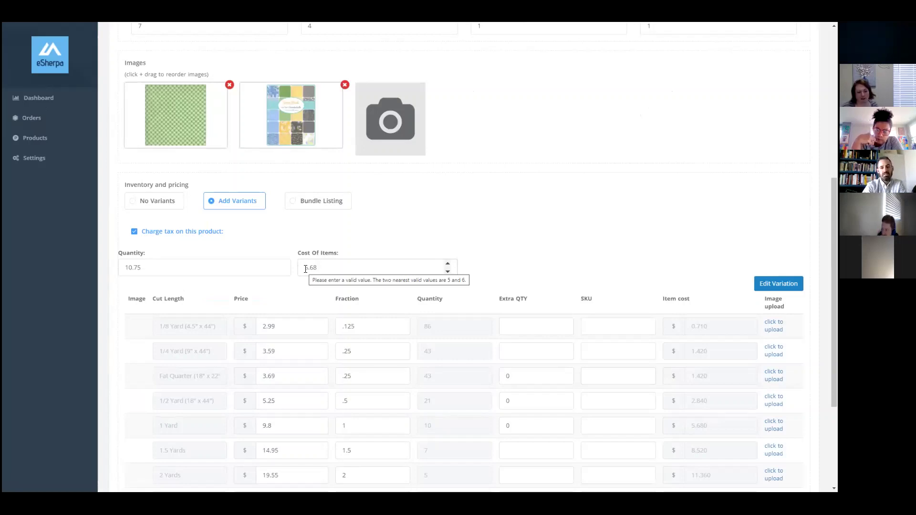
pyautogui.scroll(6, 323, 269)
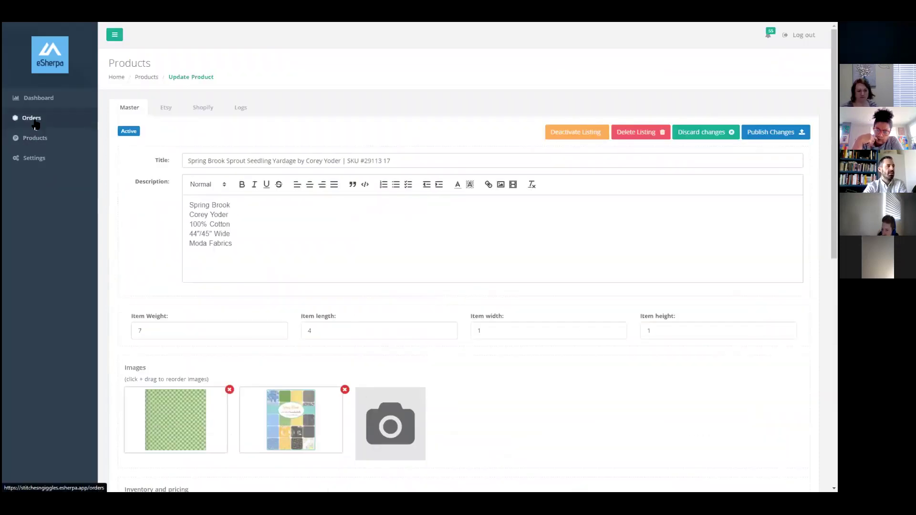
# Step: Reopen the Spring Brook order from the orders list and check its first item's regular price and listing renewal fee
pyautogui.click(32, 118)
pyautogui.scroll(-2, 457, 303)
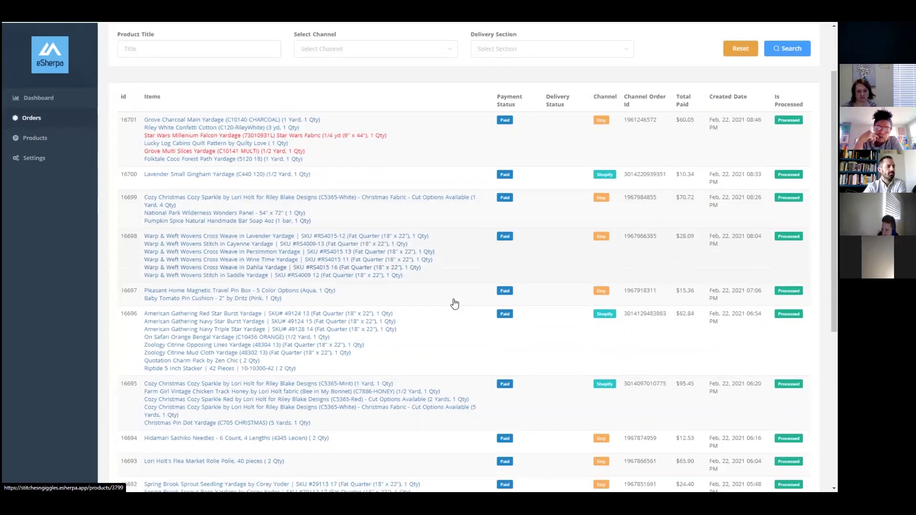
pyautogui.scroll(-3, 454, 304)
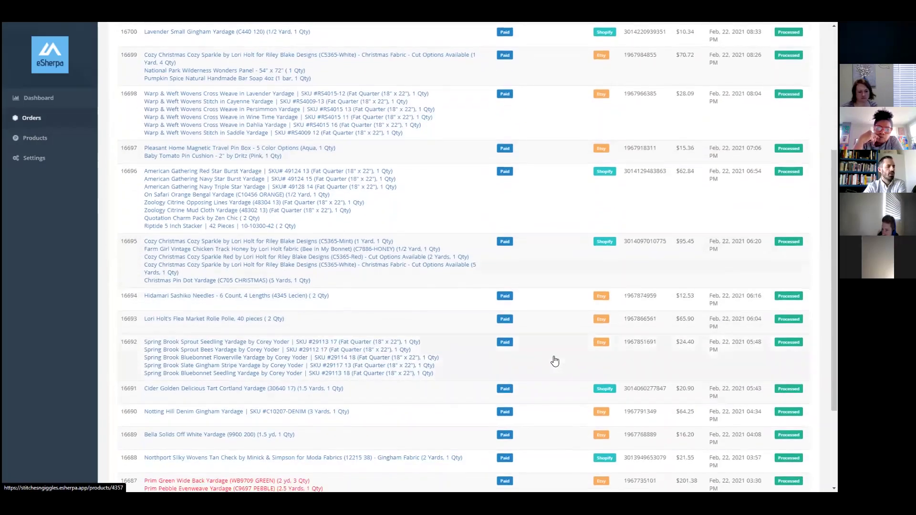
pyautogui.click(554, 361)
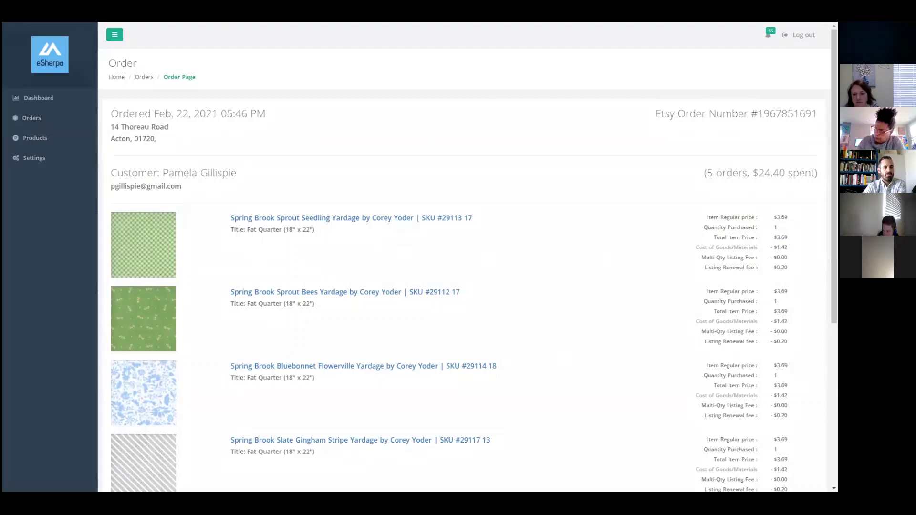
pyautogui.moveTo(776, 218); pyautogui.dragTo(787, 218)
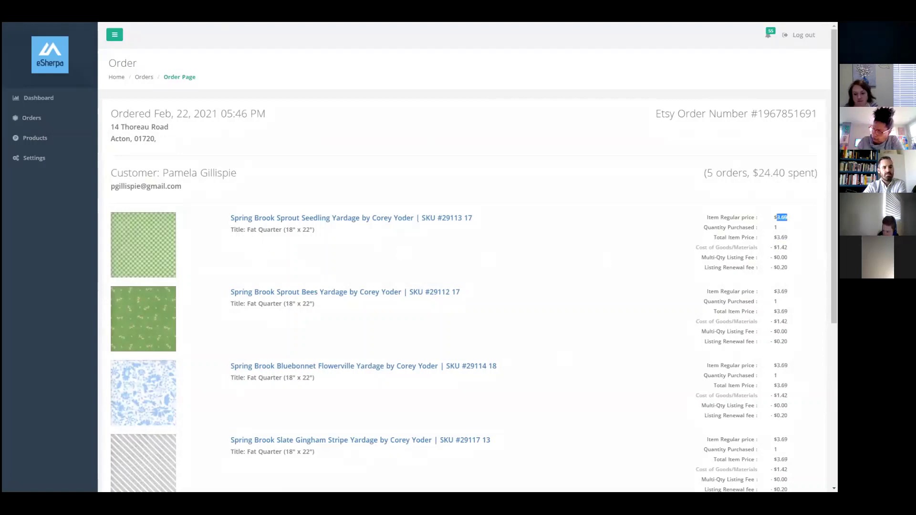
pyautogui.moveTo(776, 268); pyautogui.dragTo(784, 268)
pyautogui.click(782, 268)
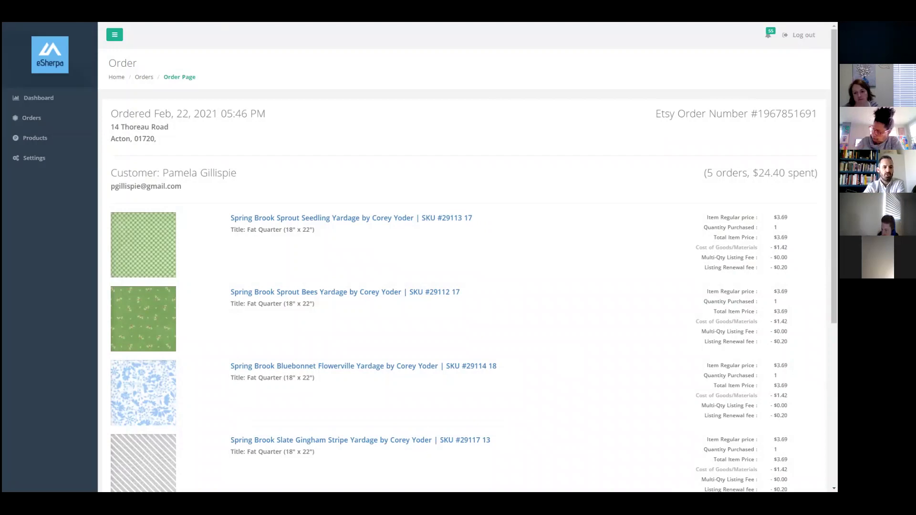
# Step: Examine the order totals breakdown at the end of the Spring Brook order, from items total to order total
pyautogui.scroll(-3, 628, 293)
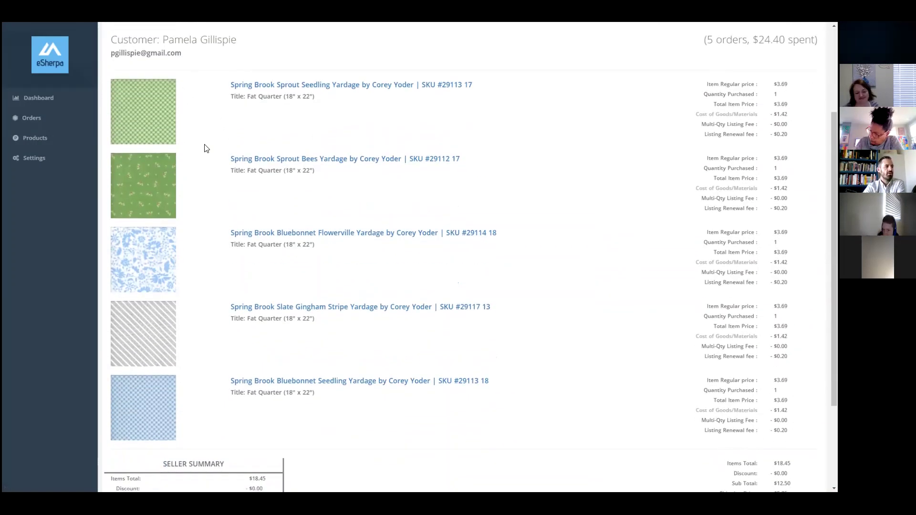
pyautogui.scroll(-3, 205, 147)
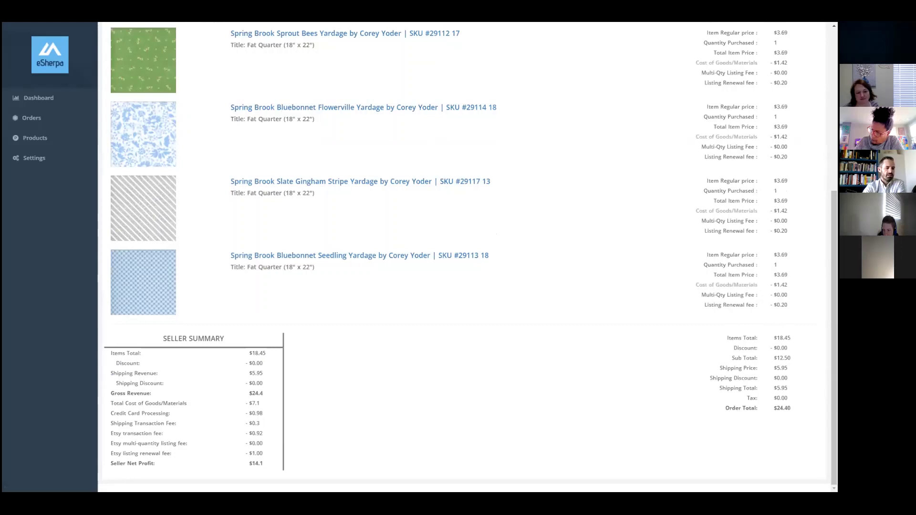
pyautogui.moveTo(728, 338); pyautogui.dragTo(787, 409)
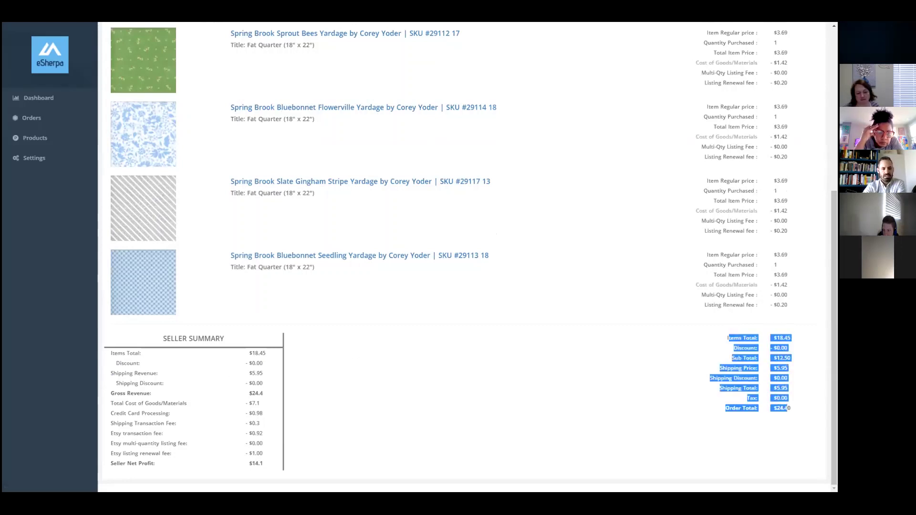
pyautogui.click(787, 408)
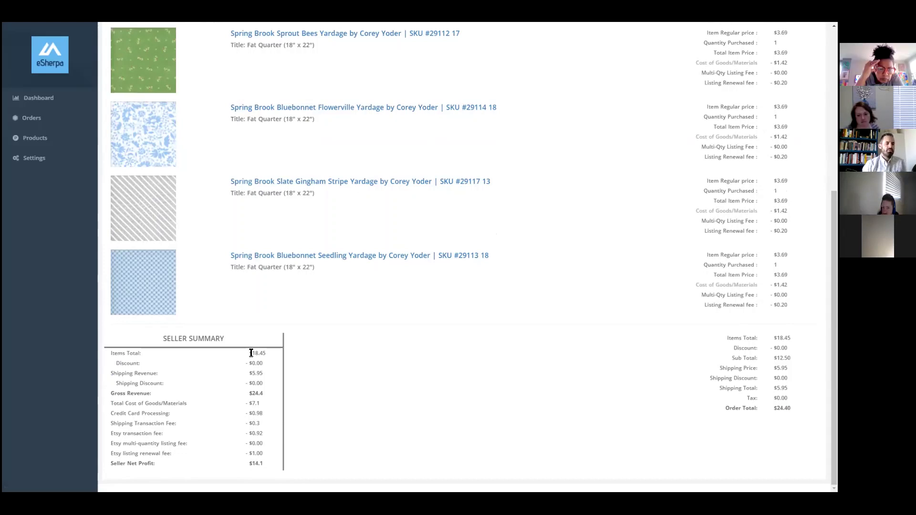
# Step: Review the seller summary's items total, shipping revenue, gross revenue, cost of goods and credit card processing amounts
pyautogui.moveTo(250, 353); pyautogui.dragTo(264, 353)
pyautogui.click(251, 372)
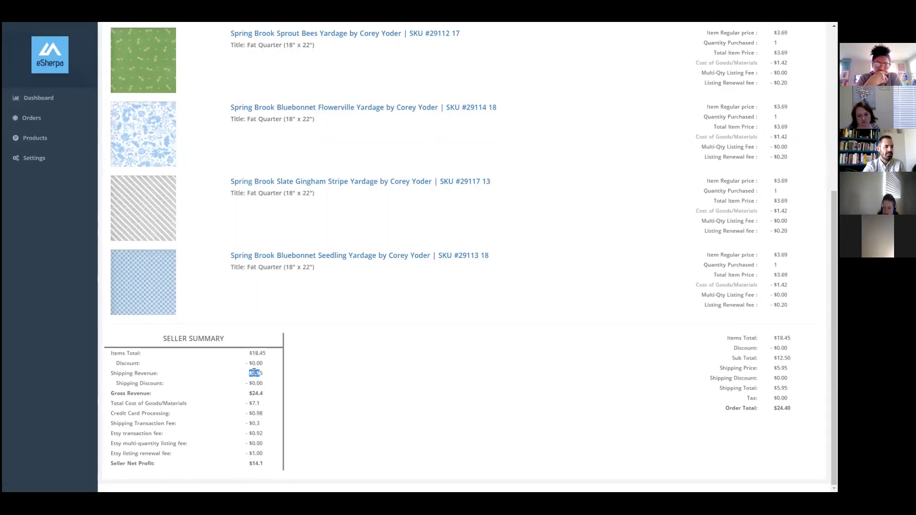
pyautogui.moveTo(252, 394); pyautogui.dragTo(258, 402)
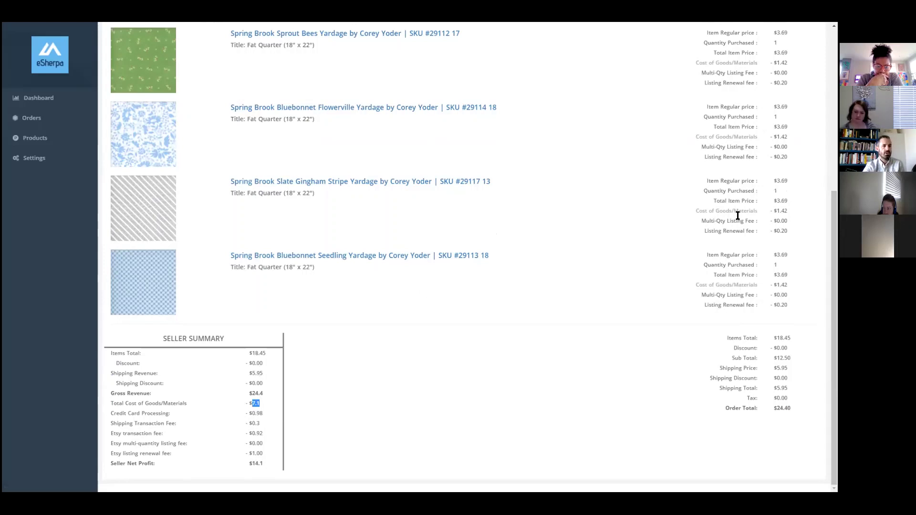
pyautogui.moveTo(253, 413)
pyautogui.mouseDown()
pyautogui.moveTo(263, 413)
pyautogui.moveTo(260, 423)
pyautogui.mouseUp()
pyautogui.click(255, 414)
pyautogui.moveTo(252, 373); pyautogui.dragTo(263, 373)
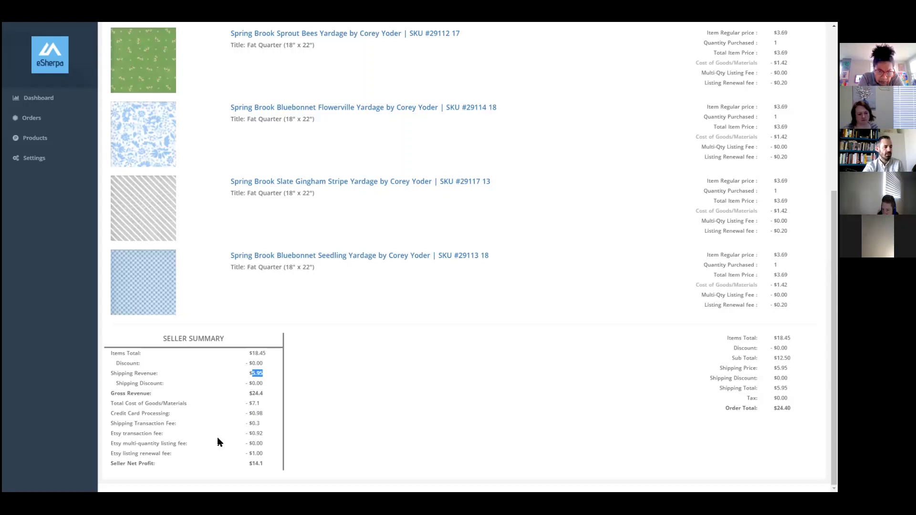
# Step: Examine the seller summary's Etsy transaction and listing renewal fees against the items total, along with the seller net profit
pyautogui.moveTo(252, 434); pyautogui.dragTo(262, 433)
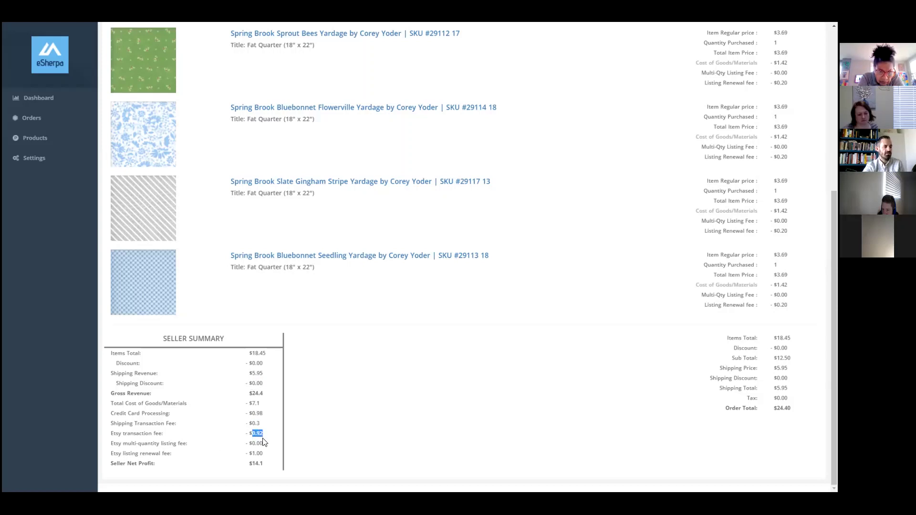
pyautogui.moveTo(251, 353); pyautogui.dragTo(257, 353)
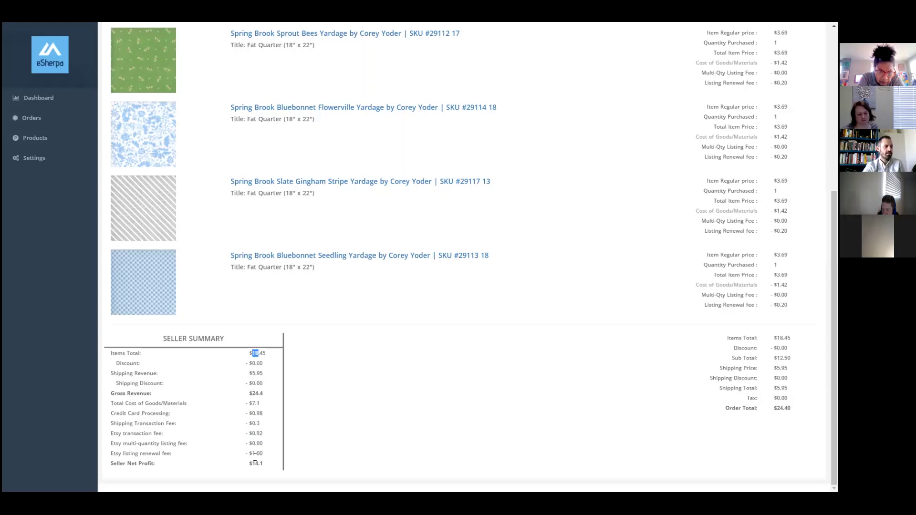
pyautogui.moveTo(252, 453)
pyautogui.mouseDown()
pyautogui.moveTo(267, 456)
pyautogui.moveTo(264, 445)
pyautogui.moveTo(262, 465)
pyautogui.mouseUp()
pyautogui.click(258, 443)
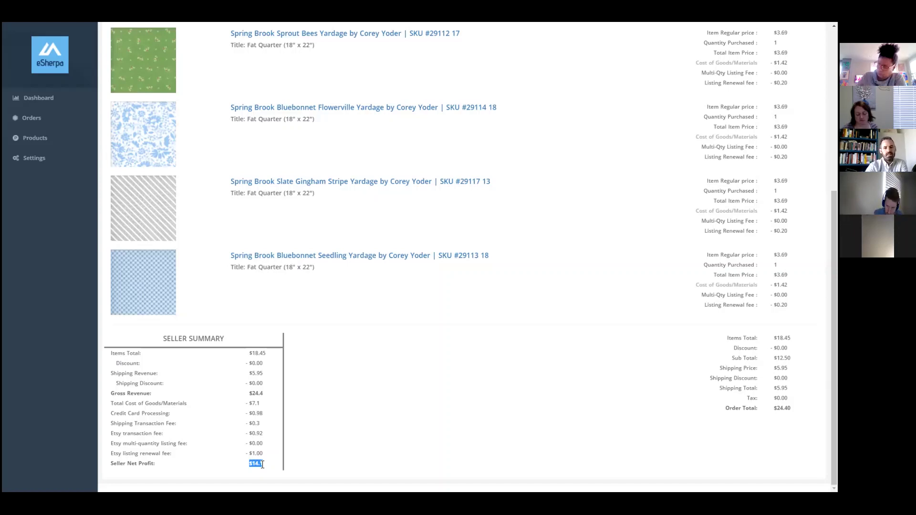
pyautogui.scroll(3, 453, 284)
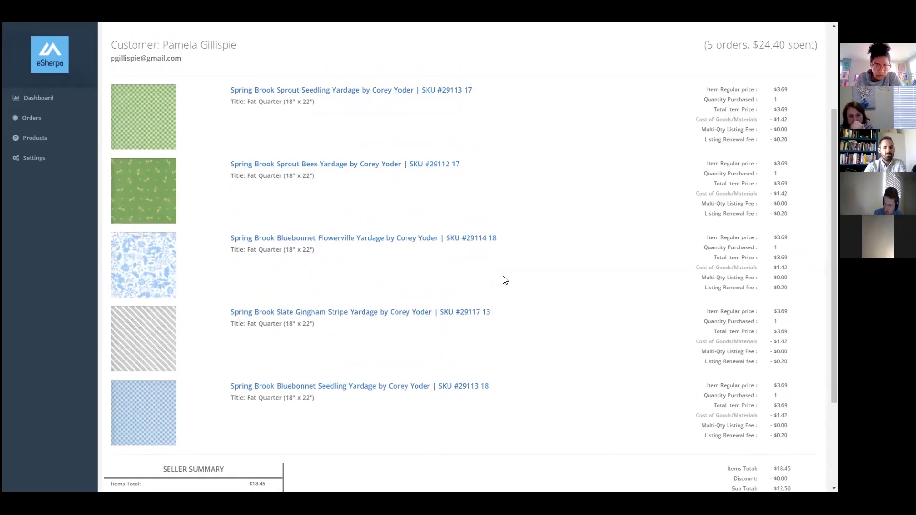
pyautogui.scroll(-3, 488, 251)
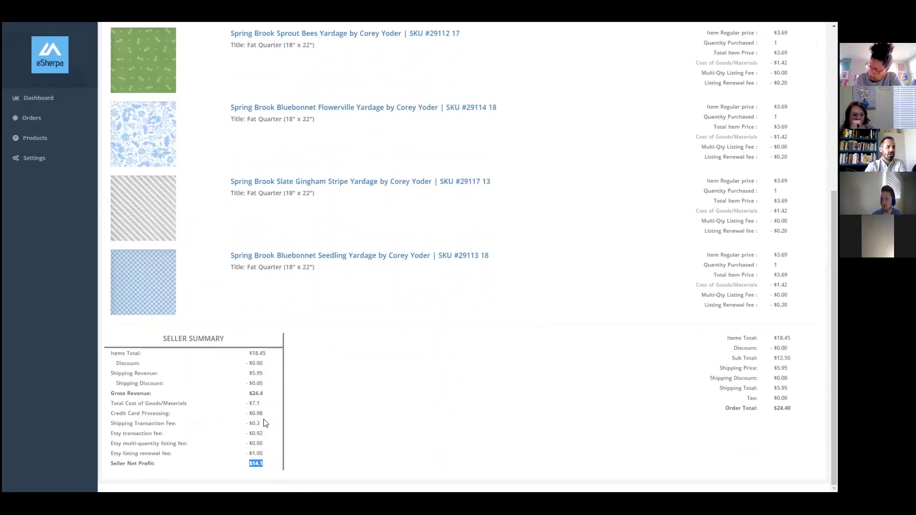
pyautogui.click(256, 464)
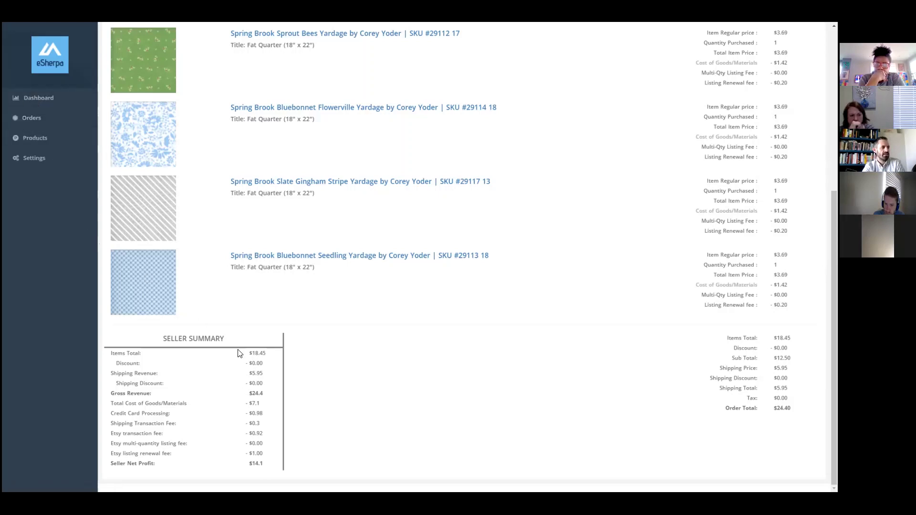
# Step: Look over the dashboard's sales chart and map, and check the Etsy product total on the product import page
pyautogui.click(38, 97)
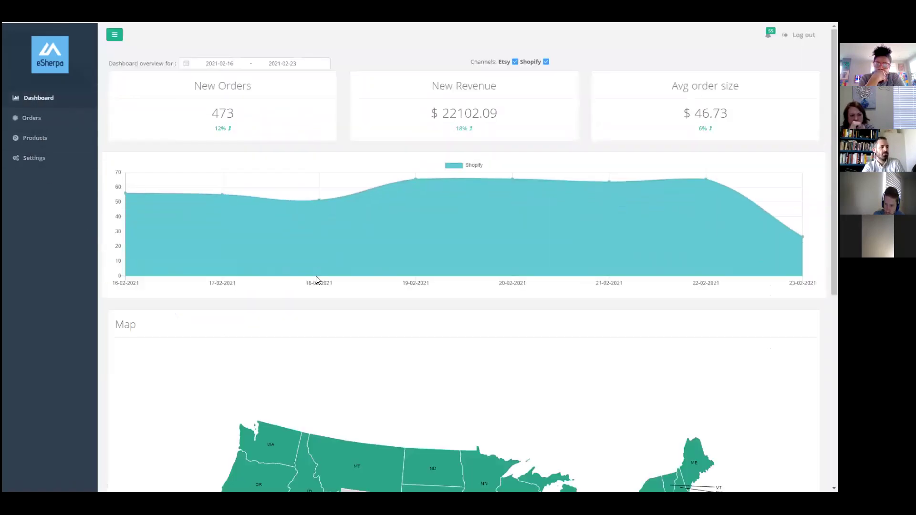
pyautogui.scroll(-2, 316, 279)
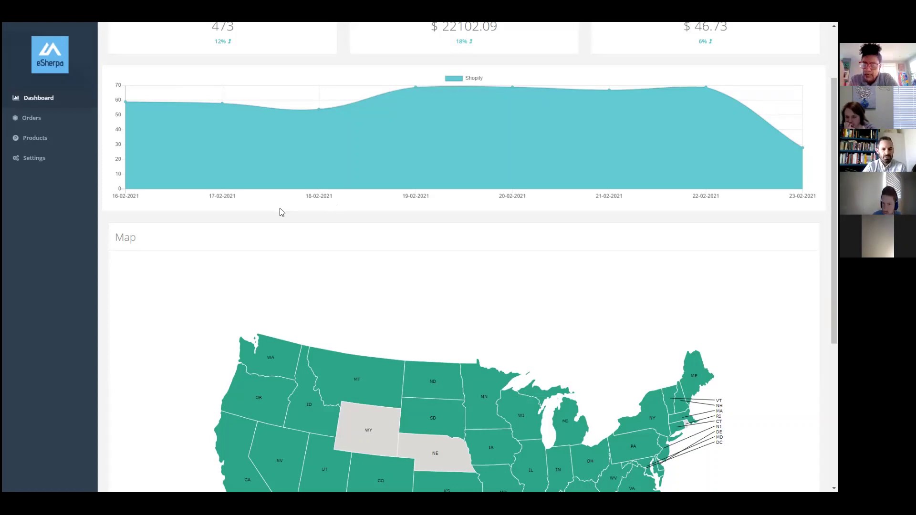
pyautogui.click(33, 159)
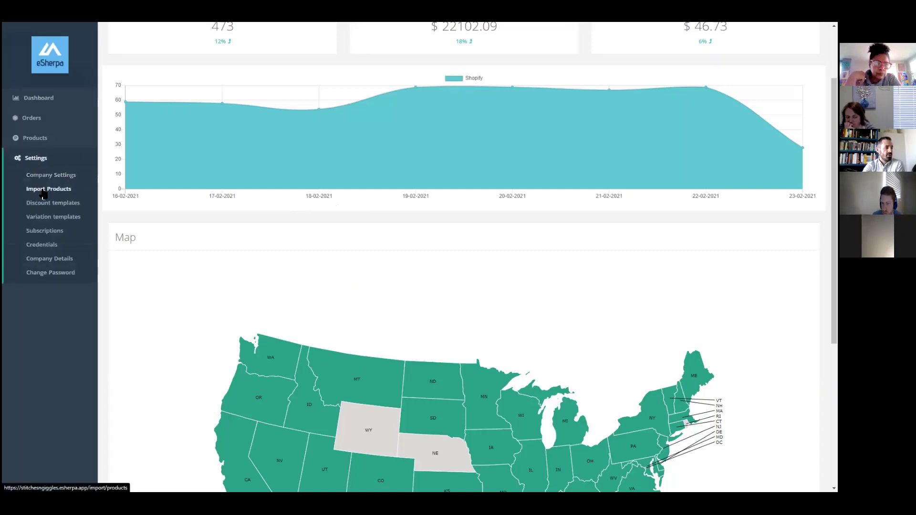
pyautogui.click(36, 191)
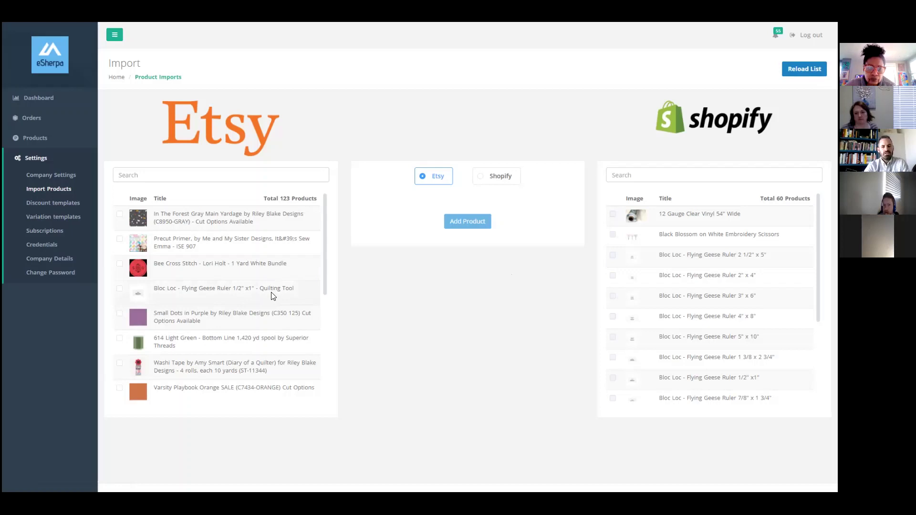
pyautogui.moveTo(280, 199); pyautogui.dragTo(298, 198)
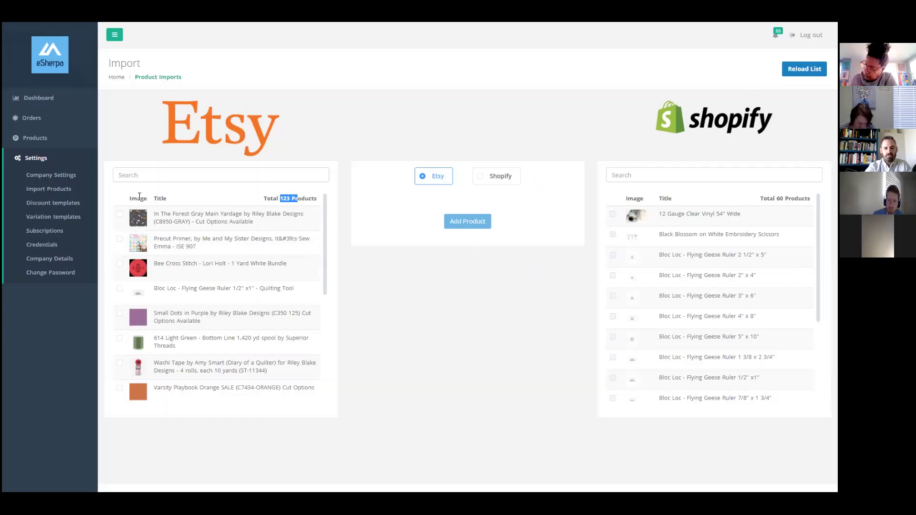
# Step: Return to the orders list and go to its first page to view the most recent orders
pyautogui.click(38, 118)
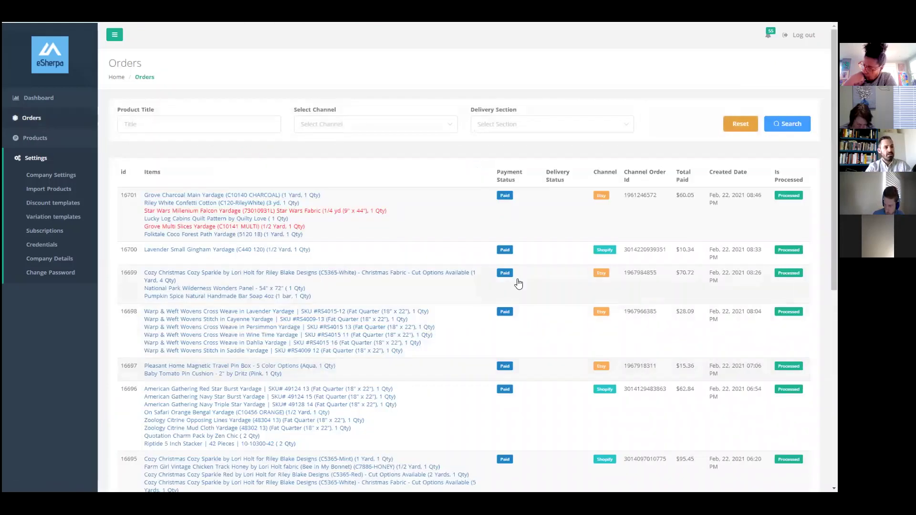
pyautogui.scroll(-15, 518, 284)
pyautogui.click(724, 442)
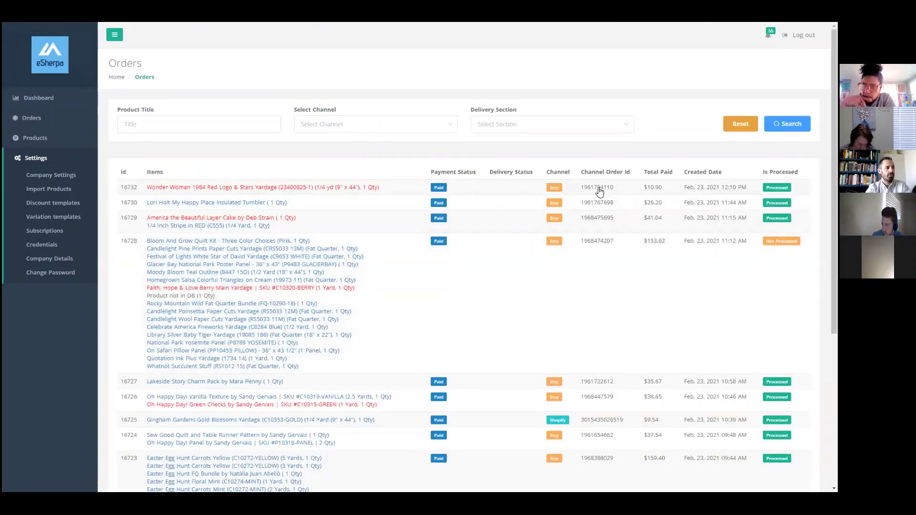
# Step: Look through the first page of orders with their channels and processing status, and return to the dashboard overview
pyautogui.scroll(-5, 726, 204)
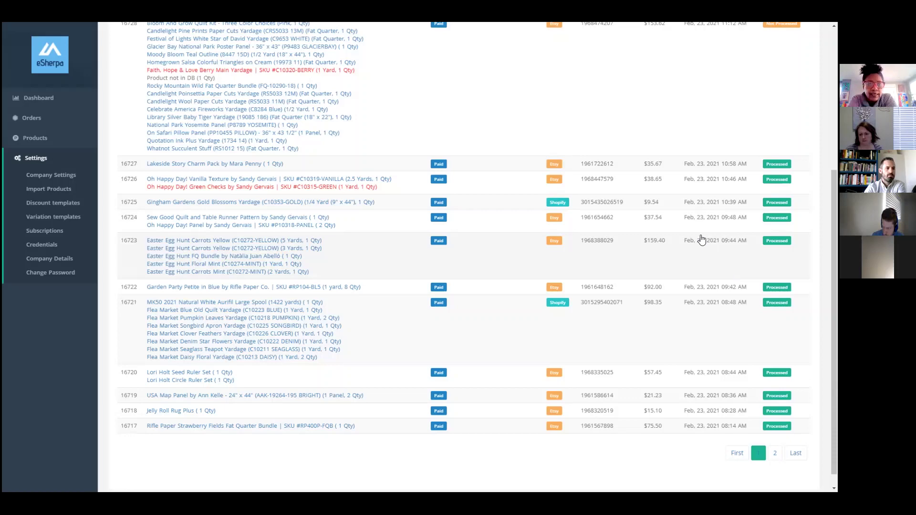
pyautogui.scroll(2, 700, 235)
pyautogui.scroll(3, 700, 235)
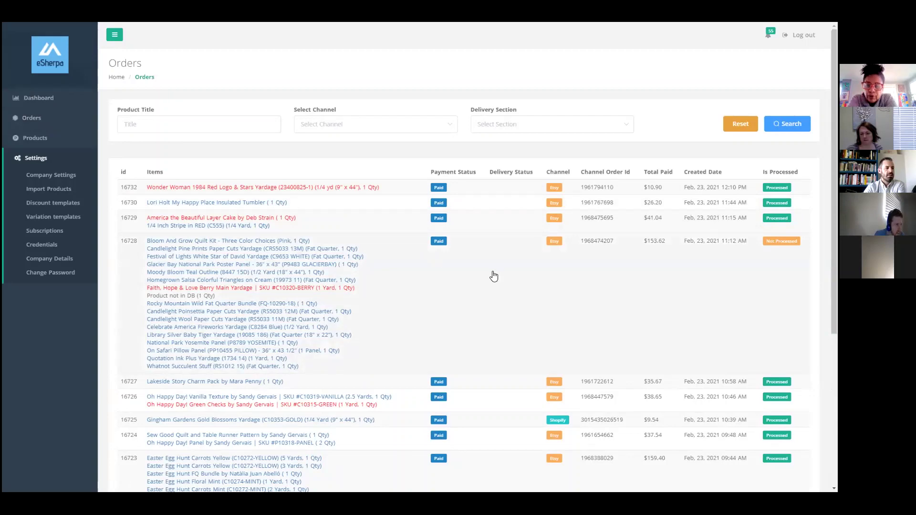
pyautogui.scroll(-2, 494, 277)
pyautogui.scroll(2, 486, 253)
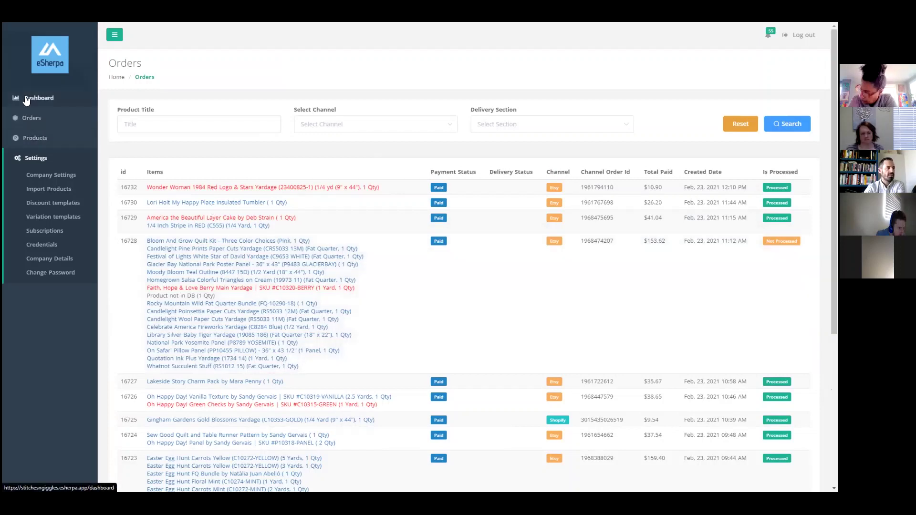
pyautogui.click(35, 100)
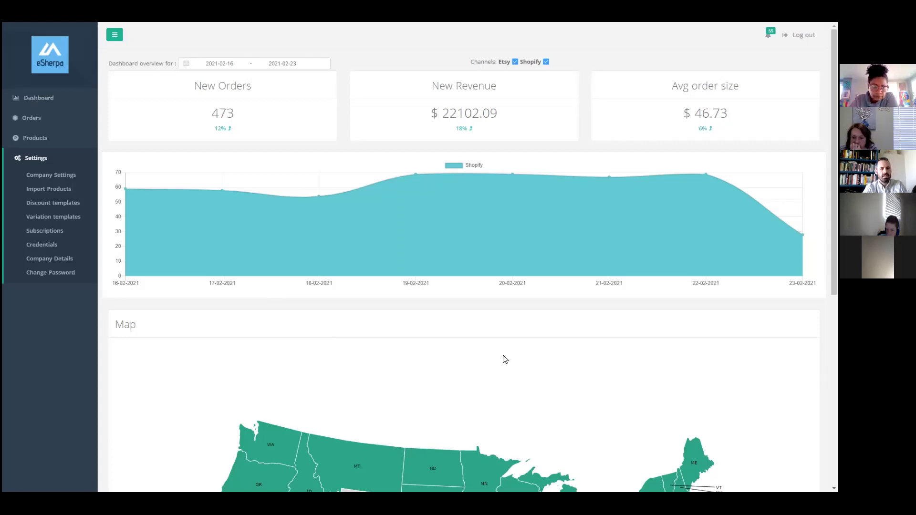
# Step: Switch to the EtsyFeeHistory.png image in Photos, enlarge it to examine the monthly listing and transaction fees, and return to eSherpa
pyautogui.hotkey('alt', 'Tab')
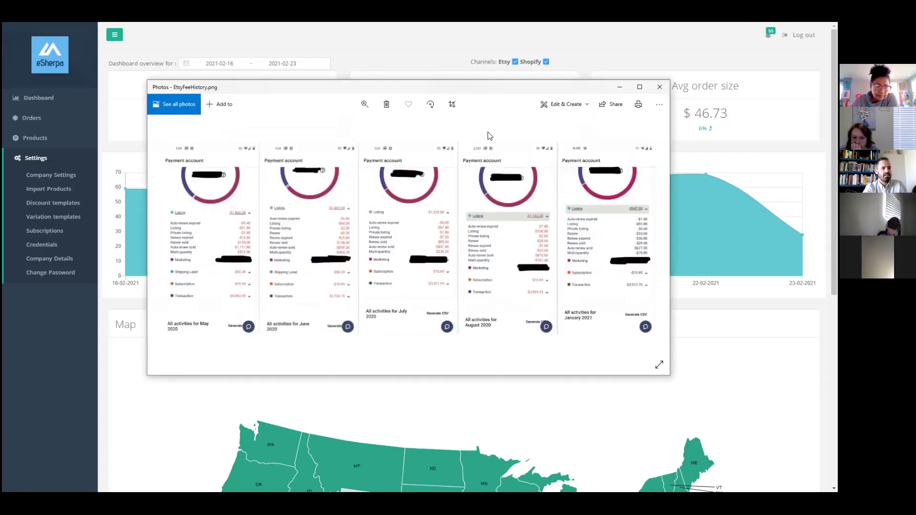
pyautogui.moveTo(480, 87); pyautogui.dragTo(452, 79)
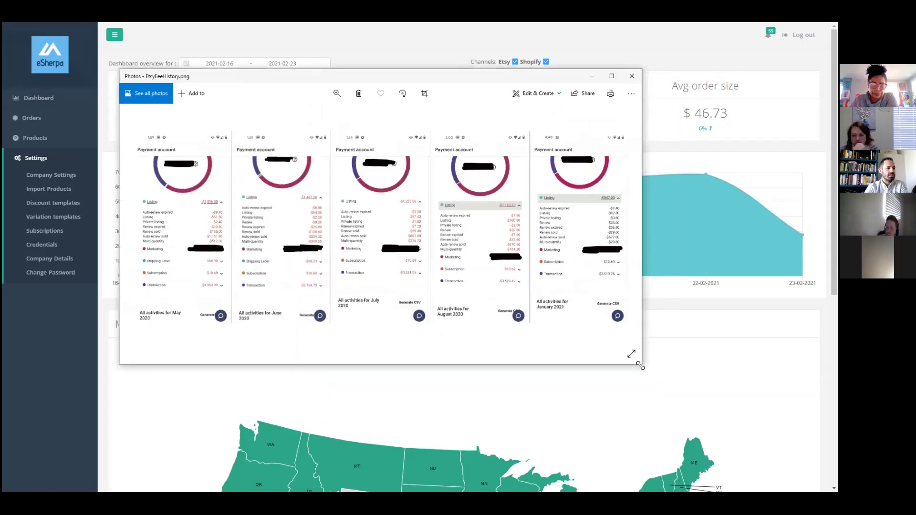
pyautogui.moveTo(641, 365); pyautogui.dragTo(748, 417)
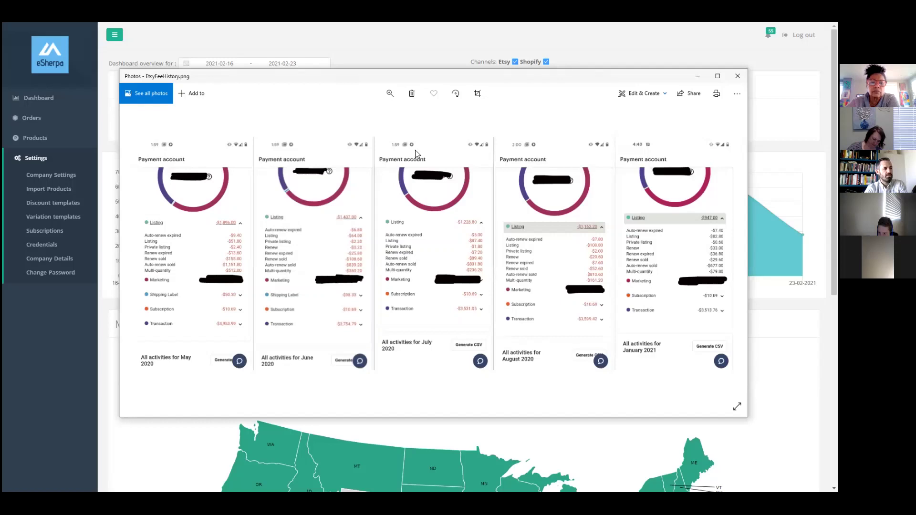
pyautogui.doubleClick(452, 77)
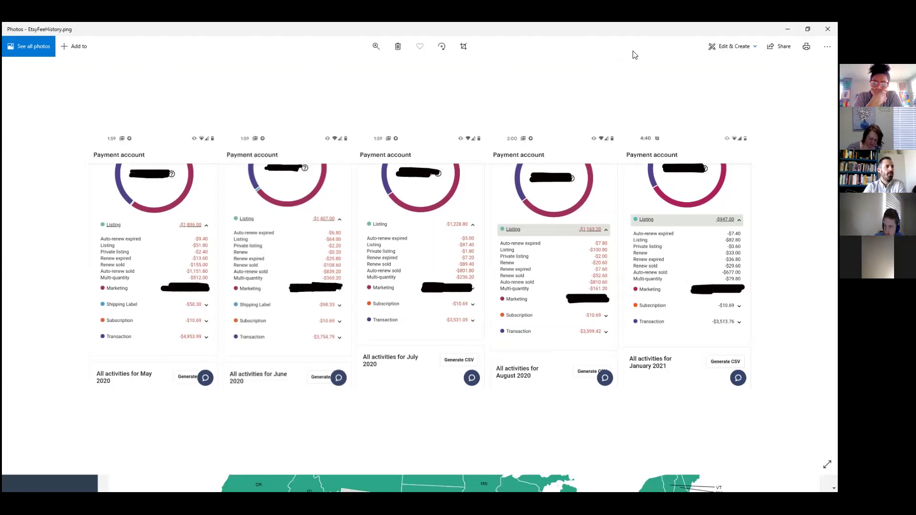
pyautogui.doubleClick(616, 31)
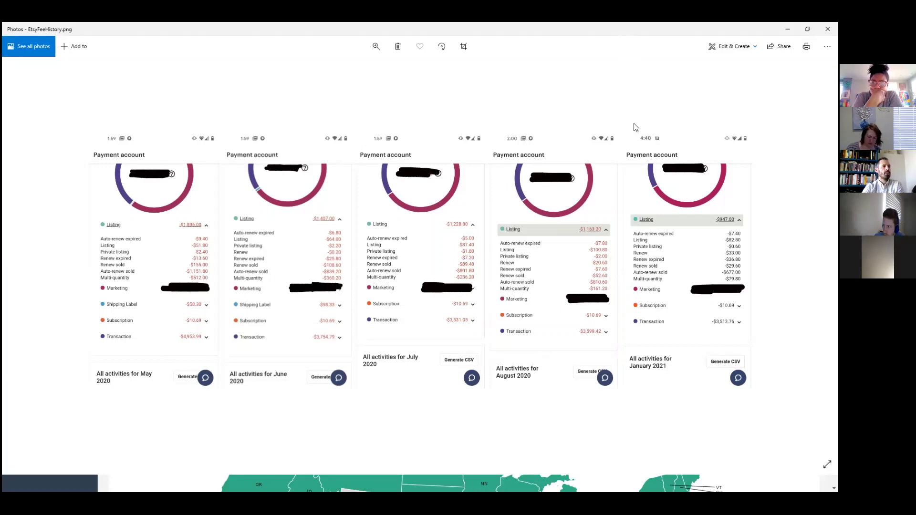
pyautogui.click(642, 117)
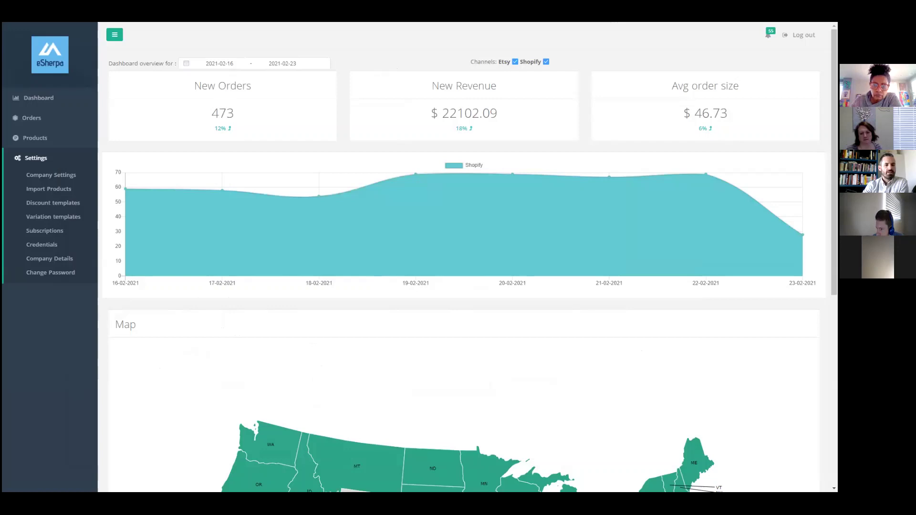
# Step: Start a new listing from the products list and go to its inventory and pricing section
pyautogui.click(32, 138)
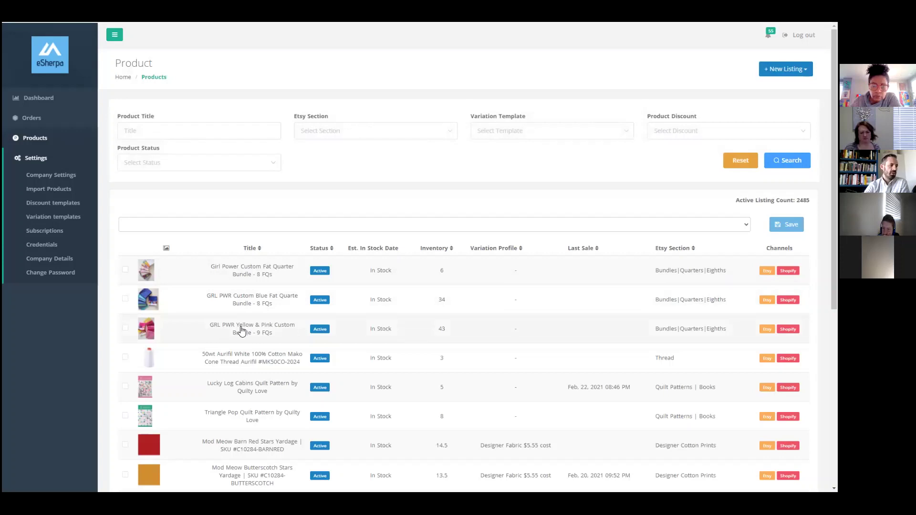
pyautogui.click(786, 69)
pyautogui.click(751, 87)
pyautogui.scroll(-3, 339, 272)
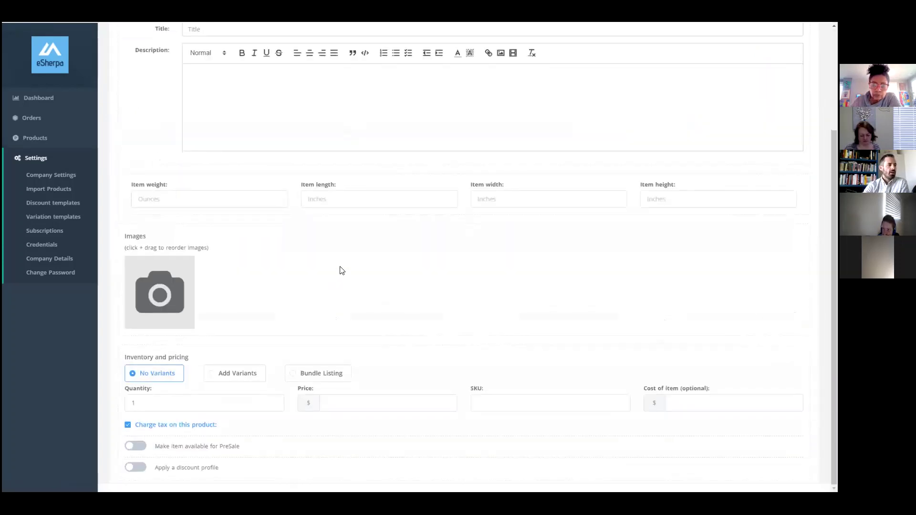
# Step: Set the new product as a Bundle Listing and search its variants for "wallet"
pyautogui.click(293, 374)
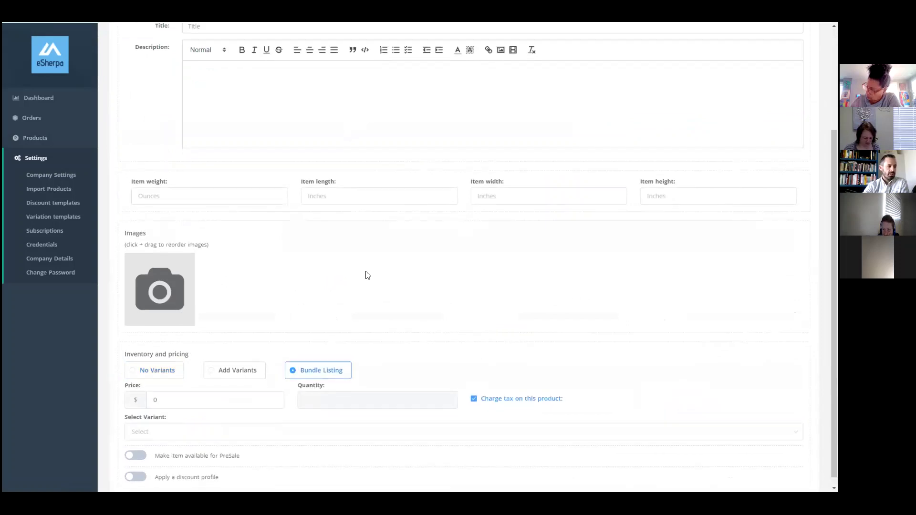
pyautogui.scroll(-1, 367, 272)
pyautogui.click(181, 423)
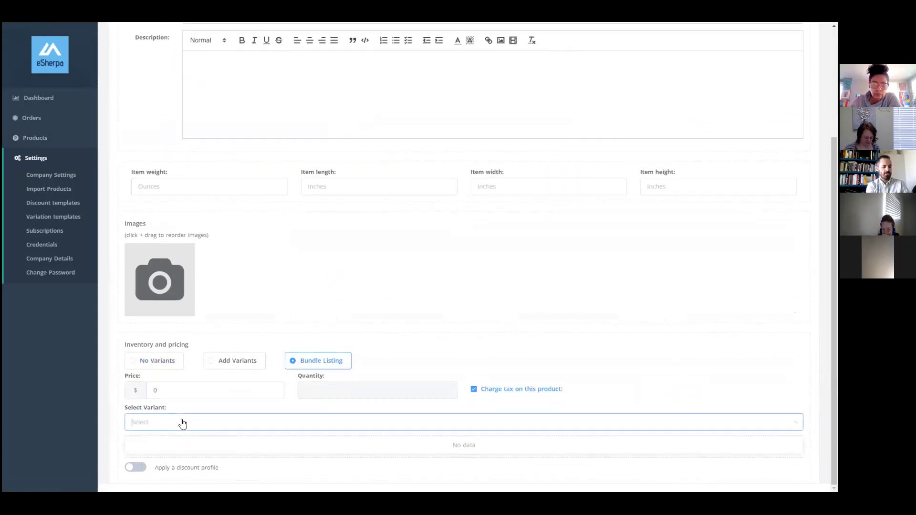
pyautogui.write('wallet')
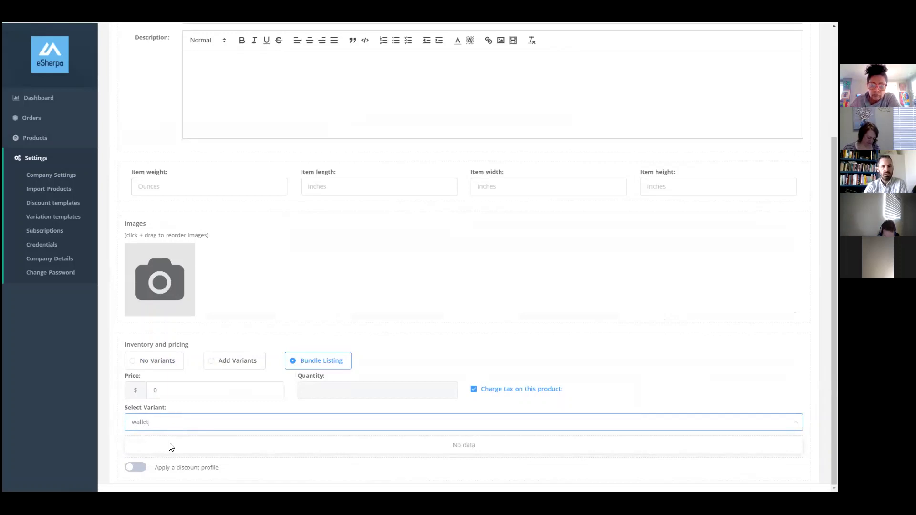
pyautogui.click(159, 424)
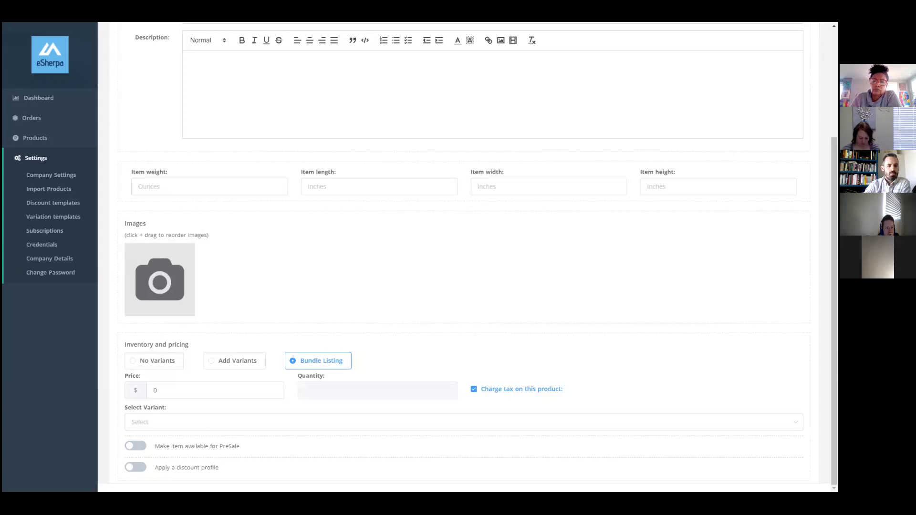
# Step: Set the new product's inventory and pricing to No Variants and title the listing "Belt"
pyautogui.click(41, 158)
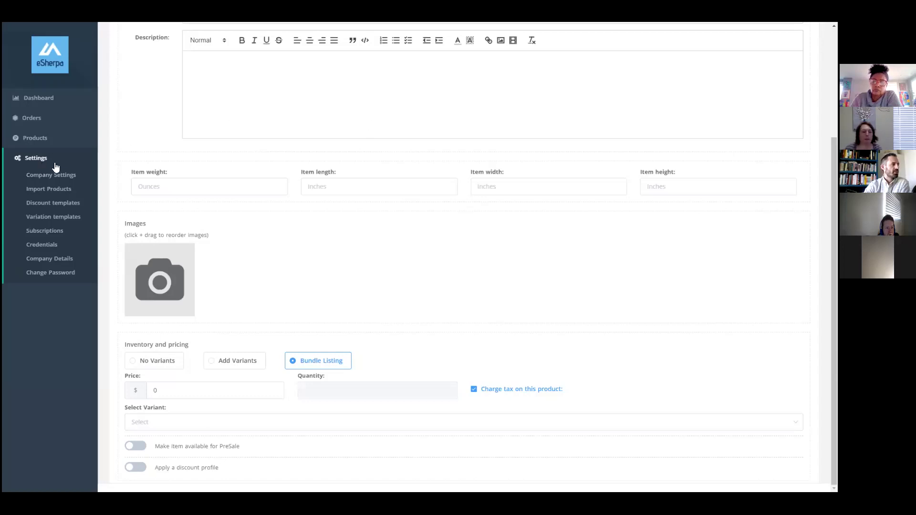
pyautogui.scroll(3, 348, 198)
pyautogui.scroll(-3, 354, 262)
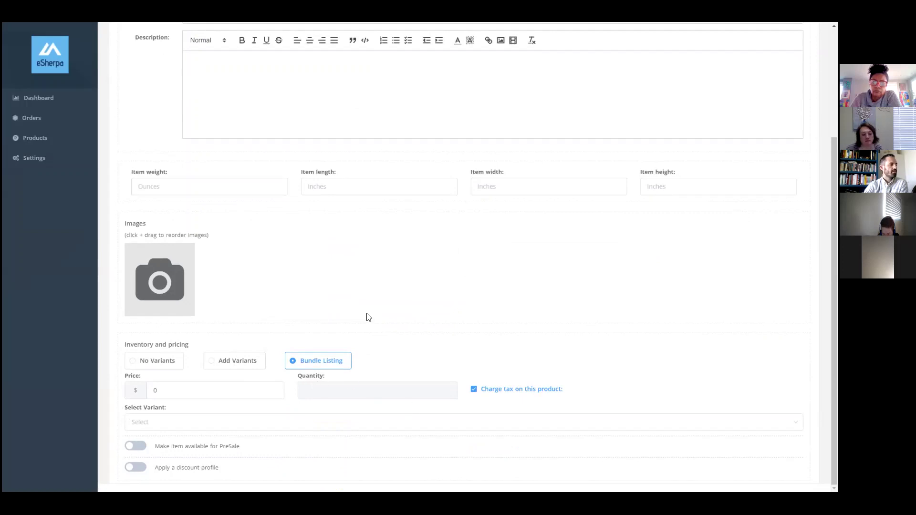
pyautogui.click(133, 361)
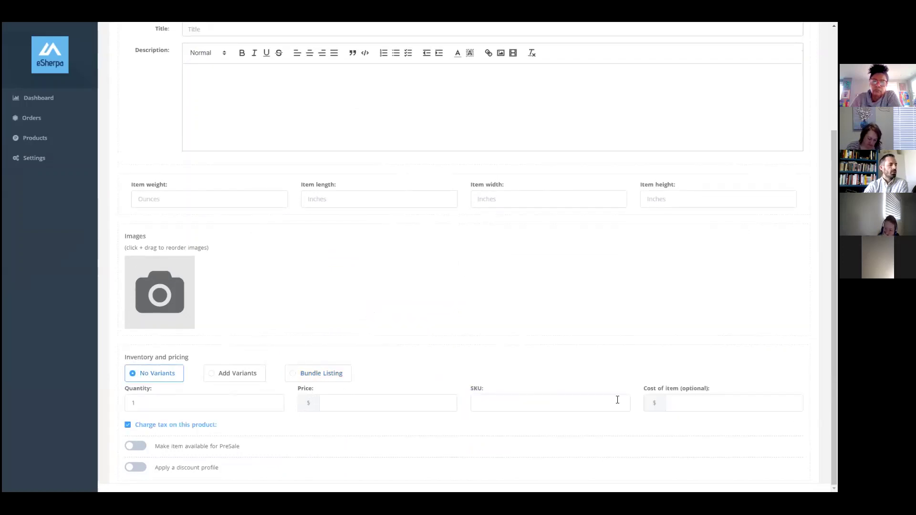
pyautogui.click(677, 403)
pyautogui.scroll(3, 646, 301)
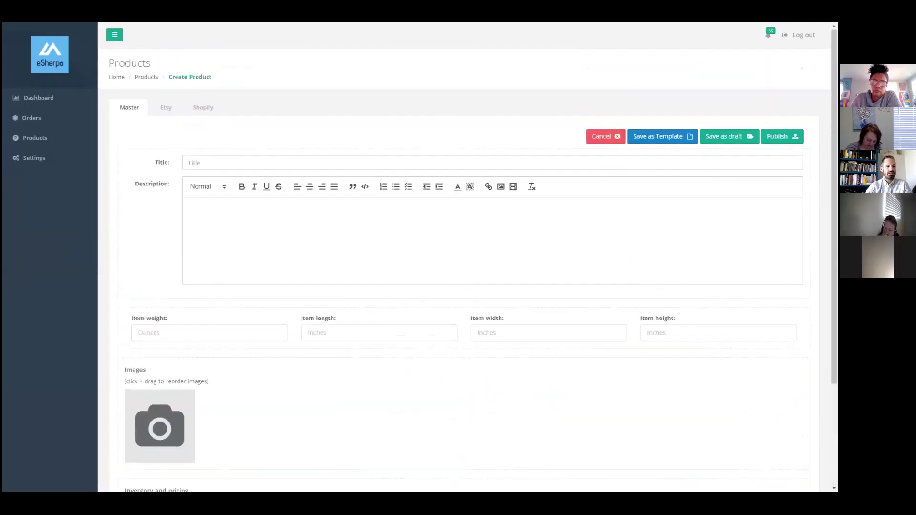
pyautogui.click(586, 164)
pyautogui.write('Belt')
pyautogui.click(404, 222)
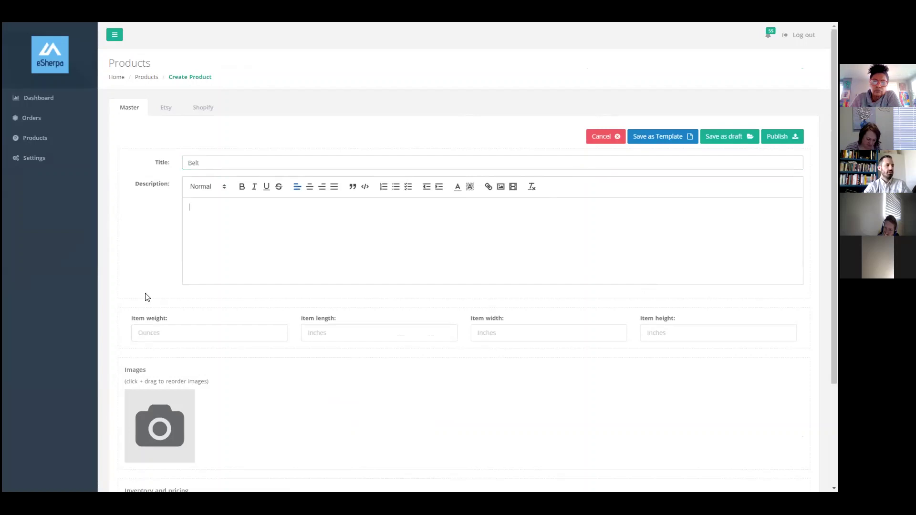
# Step: Set the Belt listing's cost of item to $15.72 and its price to $35.00
pyautogui.scroll(-3, 188, 246)
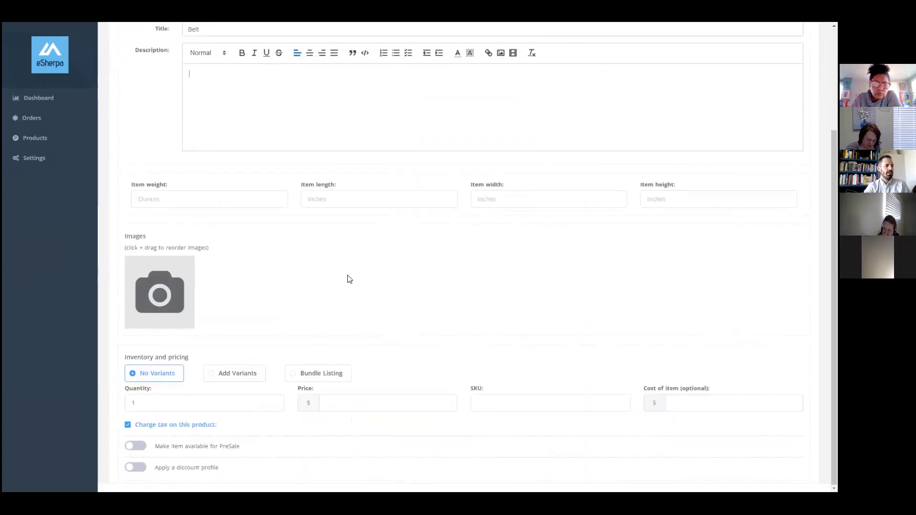
pyautogui.click(708, 401)
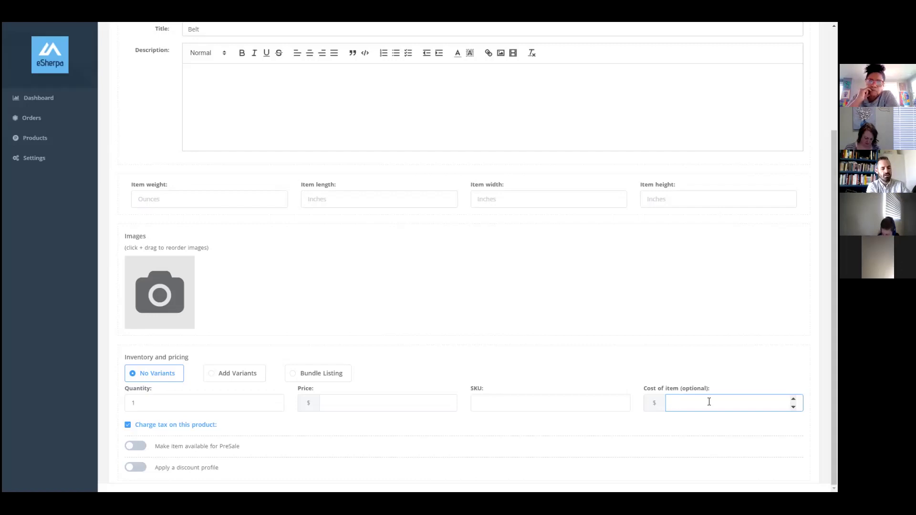
pyautogui.write('15.72')
pyautogui.click(351, 398)
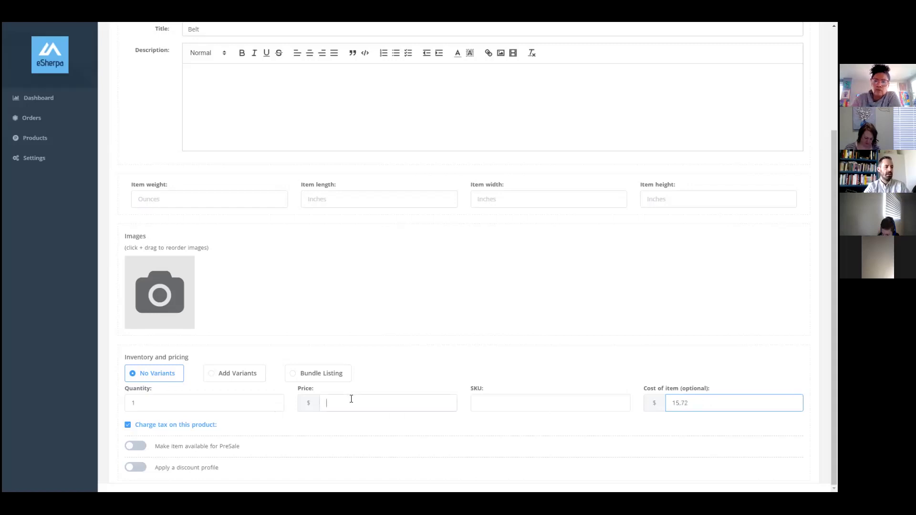
pyautogui.write('35.00')
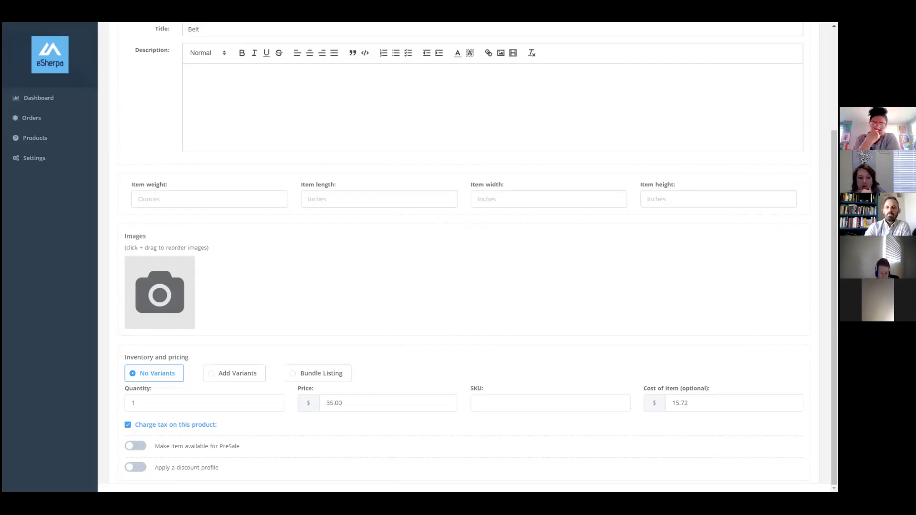
# Step: Open the orders list and look over the recent Etsy and Shopify orders
pyautogui.click(34, 120)
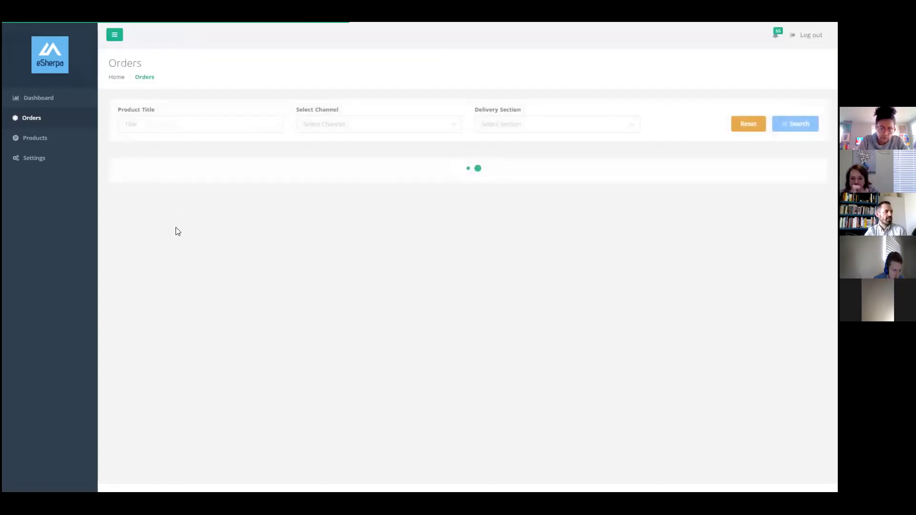
pyautogui.scroll(-5, 188, 220)
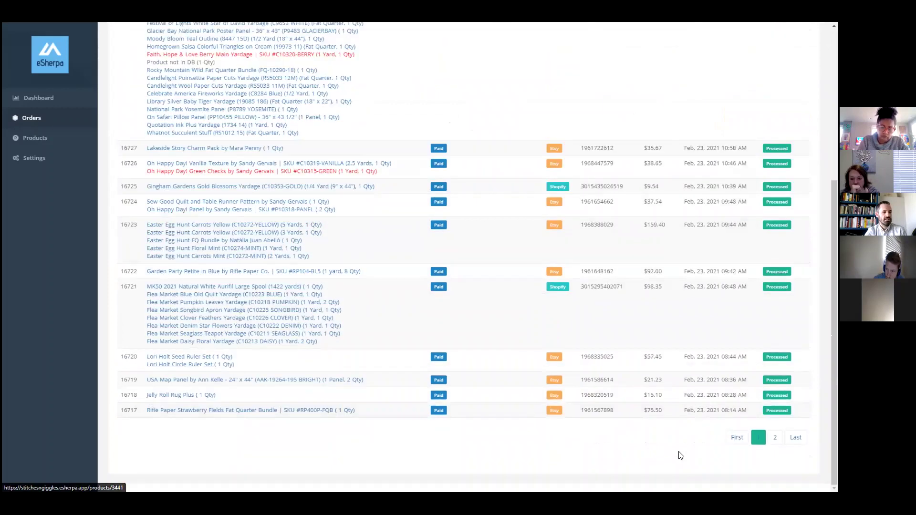
pyautogui.scroll(5, 106, 170)
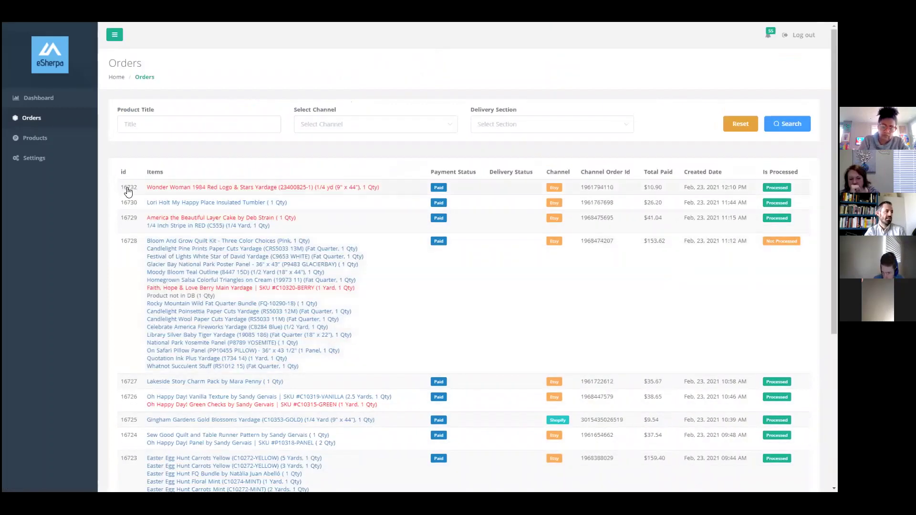
pyautogui.scroll(-2, 509, 302)
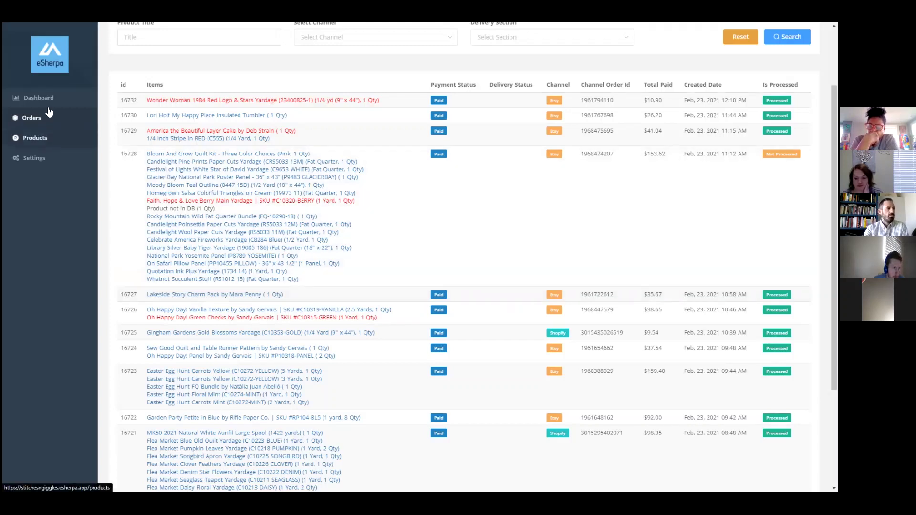
# Step: View the dashboard overview and the products list, and return to the dashboard
pyautogui.click(48, 101)
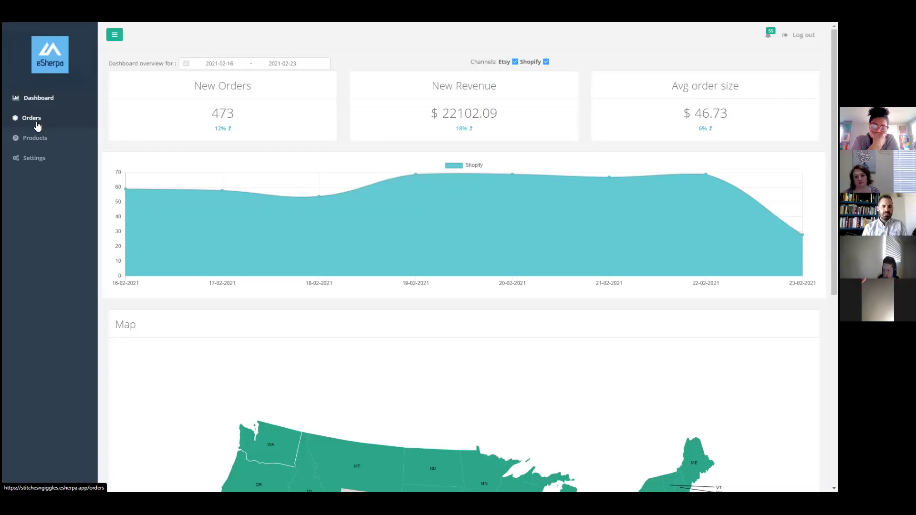
pyautogui.click(35, 138)
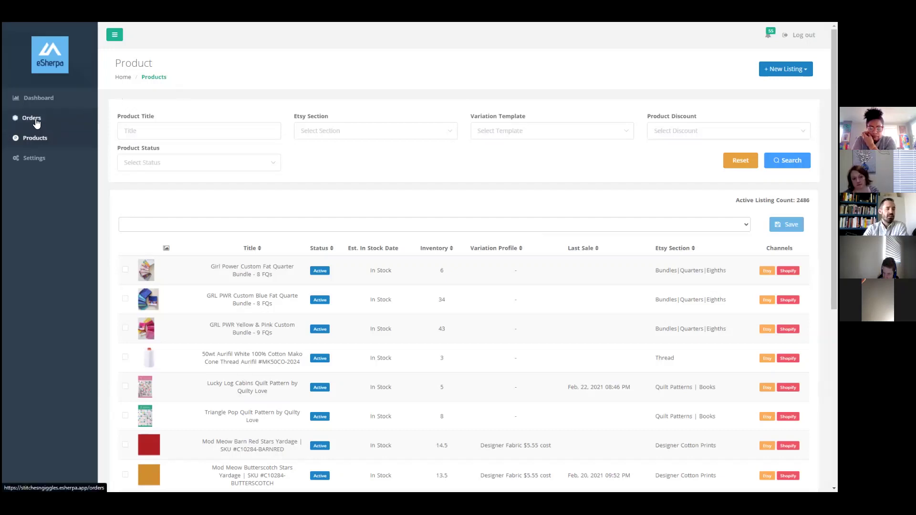
pyautogui.click(40, 105)
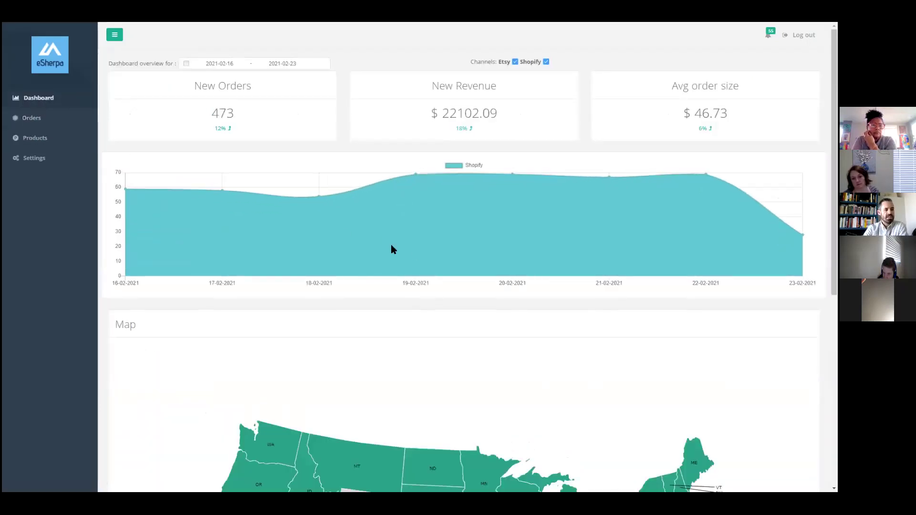